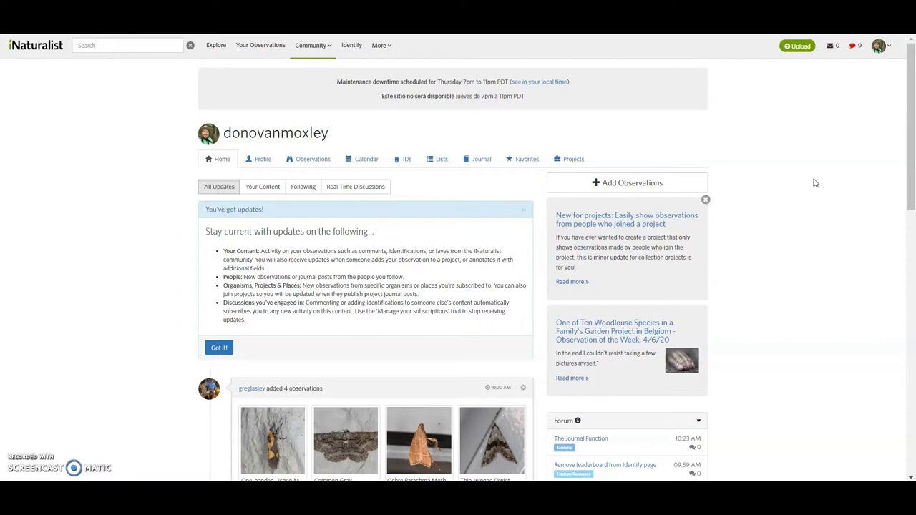
# Step: Scroll down through the dashboard's All Updates feed and back up to the top
pyautogui.scroll(-6, 844, 107)
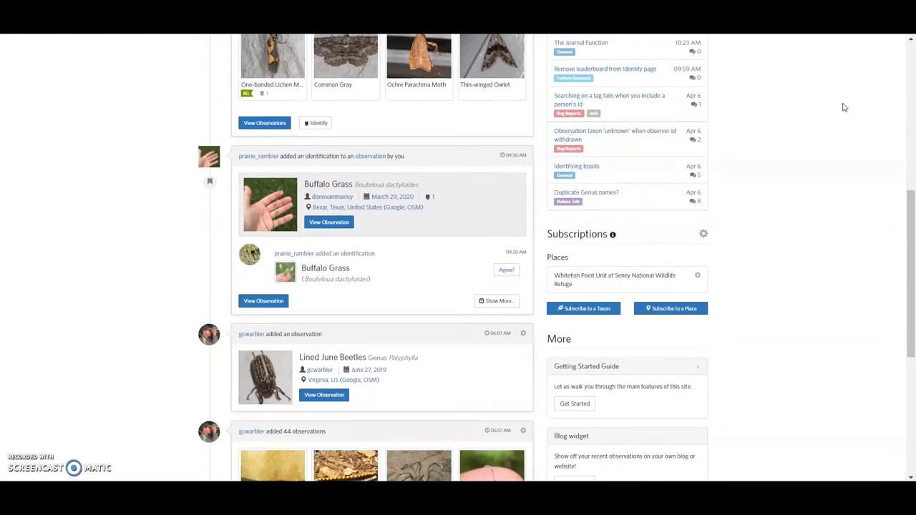
pyautogui.scroll(-4, 843, 108)
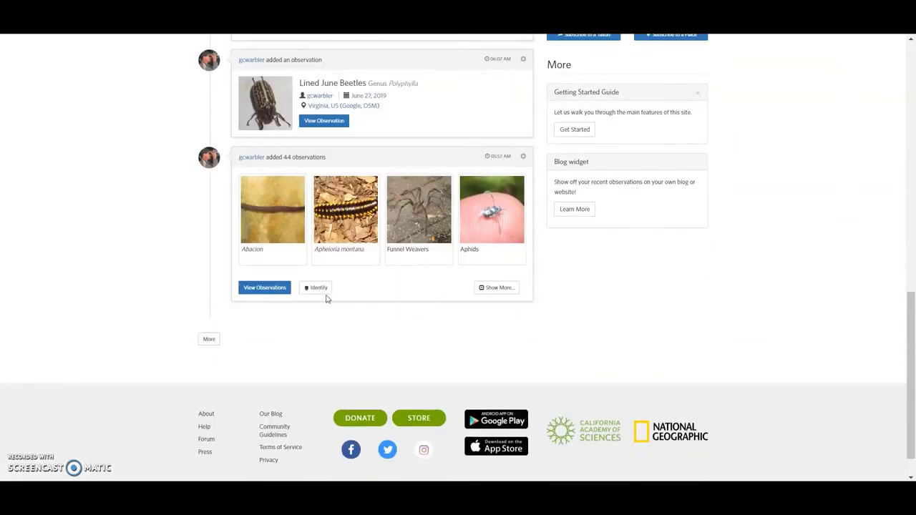
pyautogui.scroll(3, 221, 239)
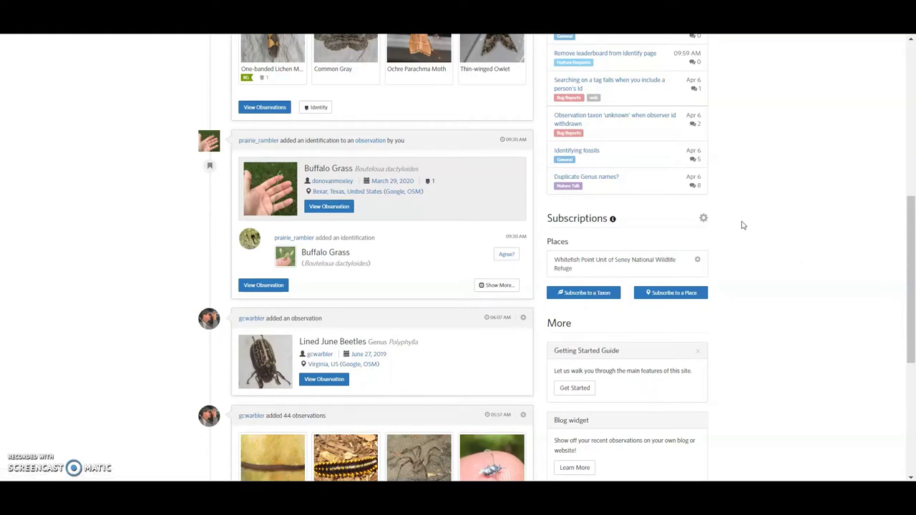
pyautogui.scroll(1, 741, 225)
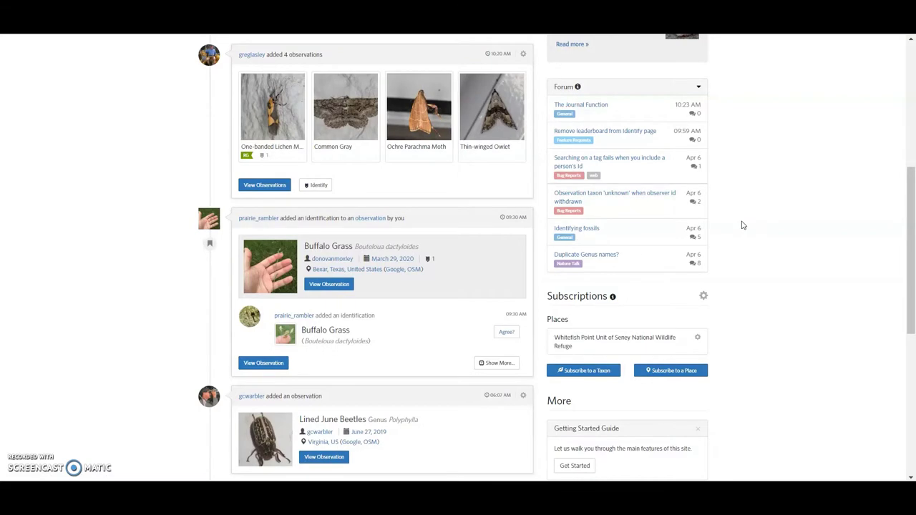
pyautogui.scroll(5, 741, 226)
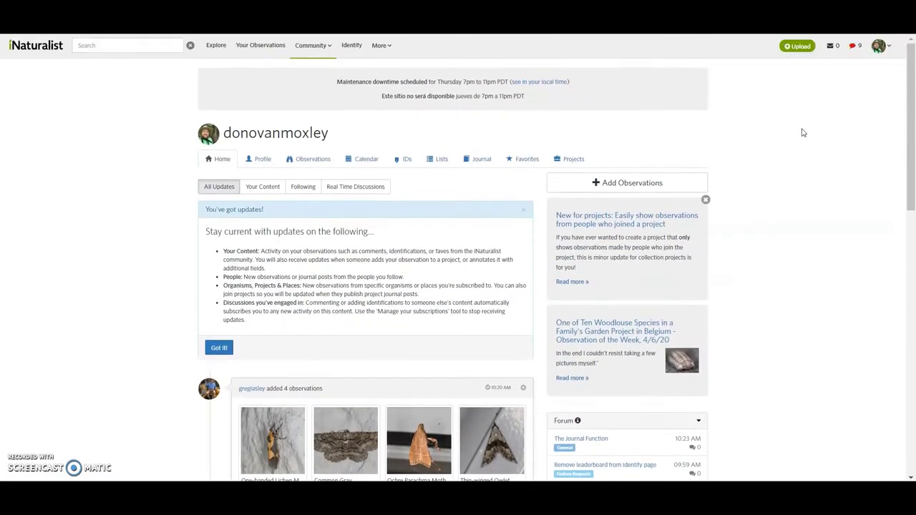
# Step: Read the new notifications in the header dropdown, then close it
pyautogui.click(851, 47)
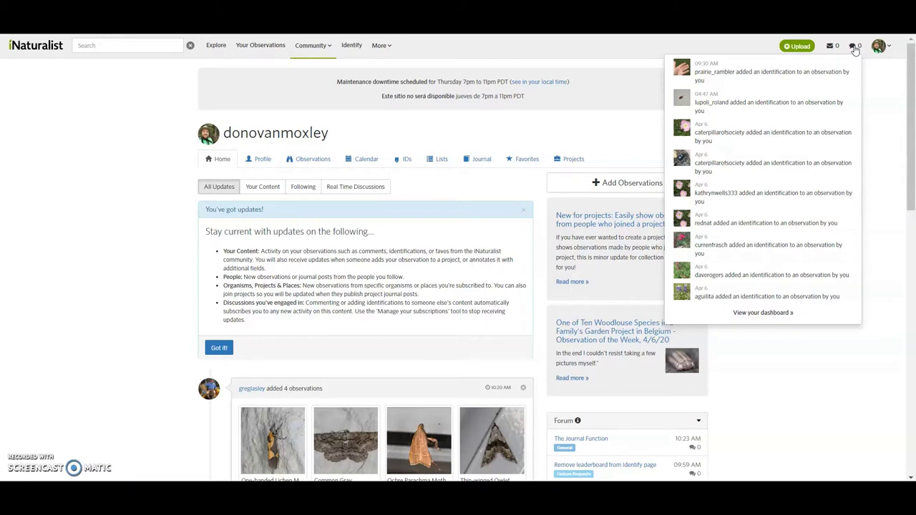
pyautogui.click(854, 48)
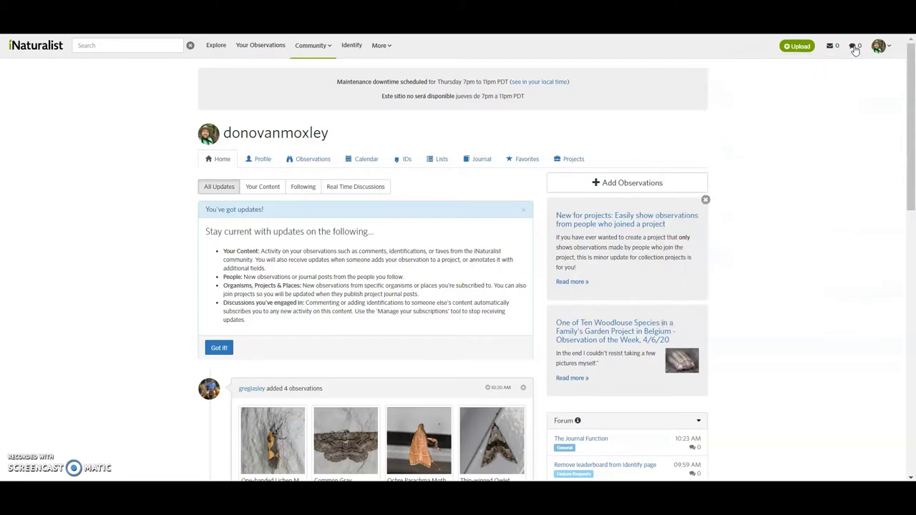
# Step: Open Your Observations (2,937 observations, 1,058 species) and briefly check the Person filter
pyautogui.click(269, 50)
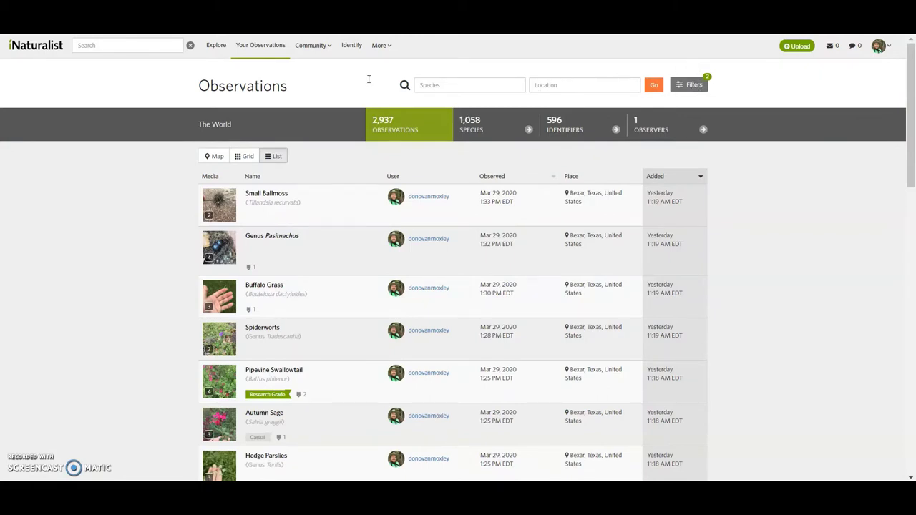
pyautogui.click(692, 85)
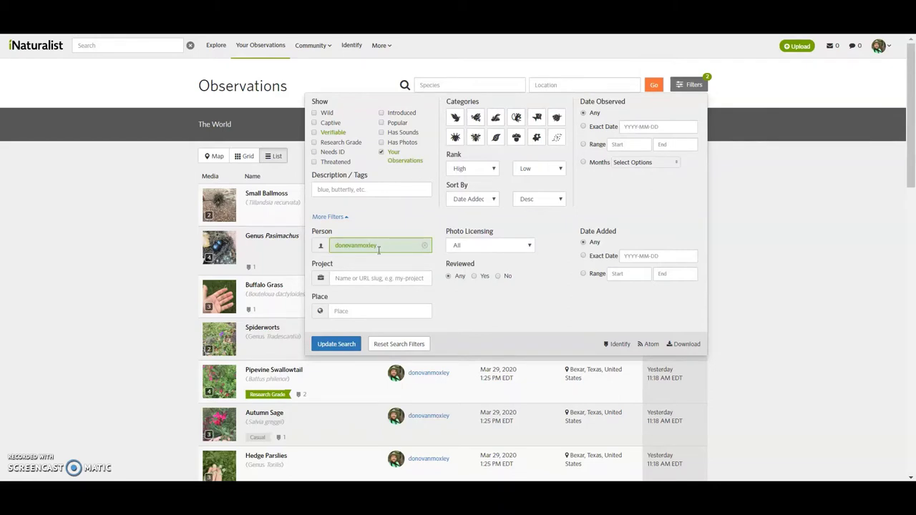
pyautogui.click(773, 154)
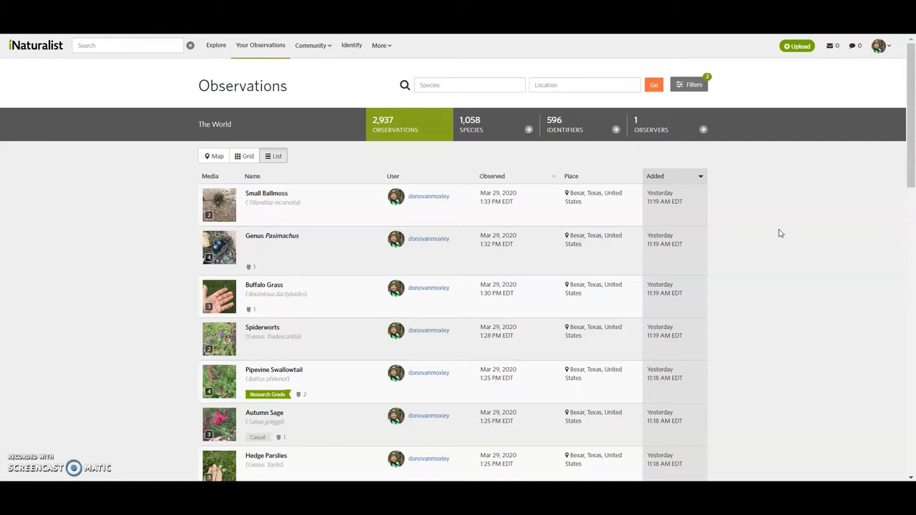
pyautogui.scroll(-1, 779, 233)
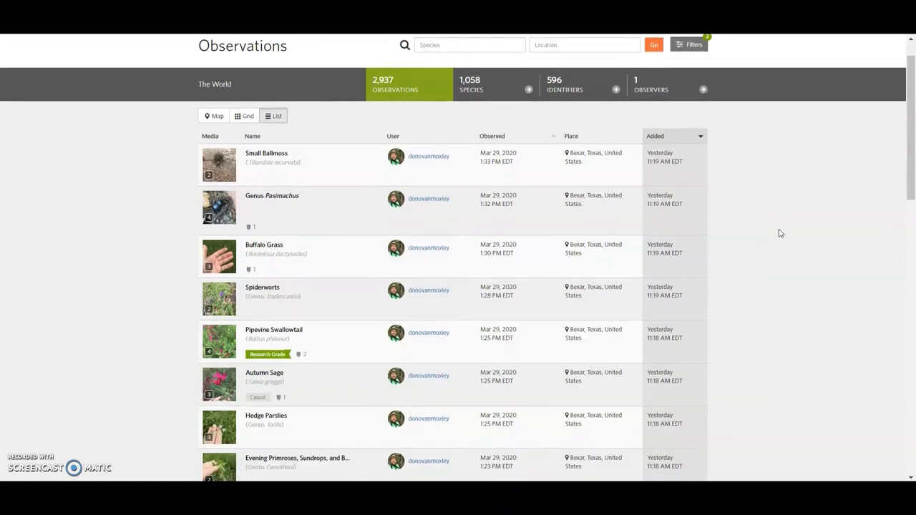
pyautogui.scroll(-10, 779, 201)
pyautogui.scroll(-6, 781, 192)
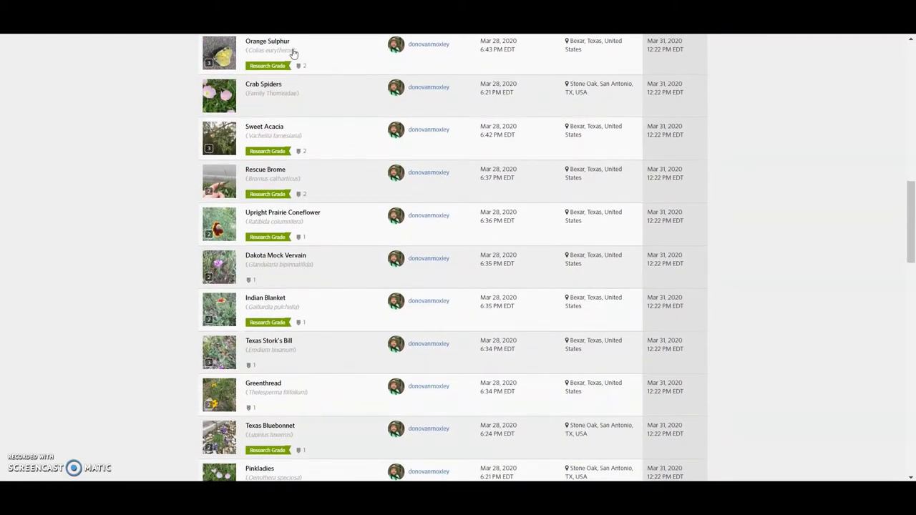
pyautogui.scroll(-4, 348, 75)
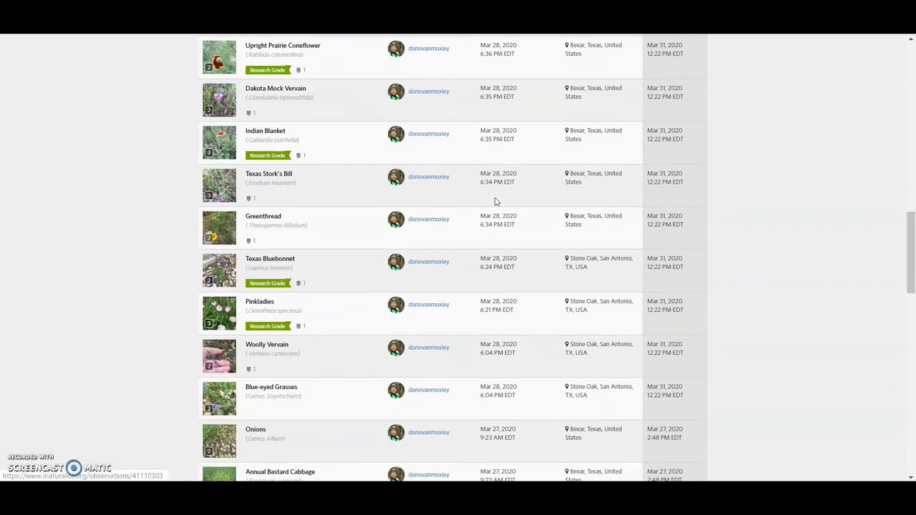
pyautogui.scroll(-4, 496, 331)
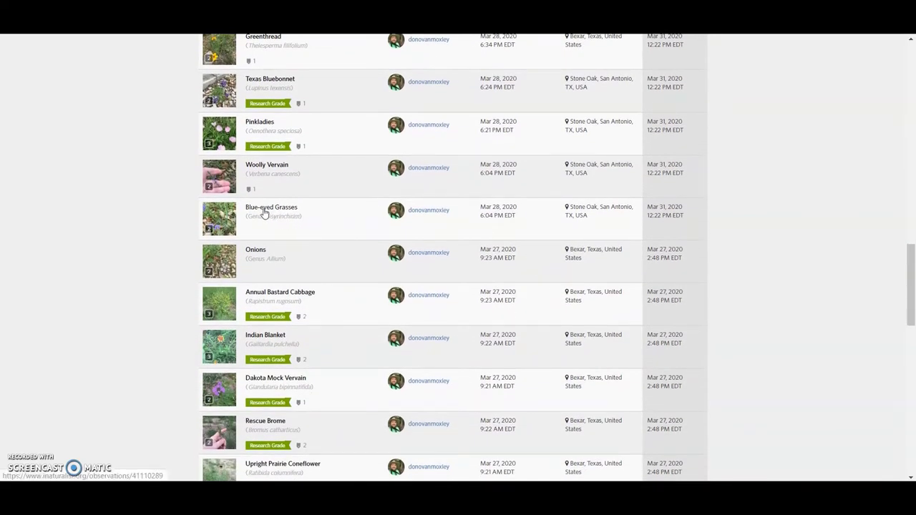
pyautogui.scroll(1, 271, 214)
pyautogui.scroll(5, 271, 214)
pyautogui.scroll(2, 271, 214)
pyautogui.scroll(2, 271, 214)
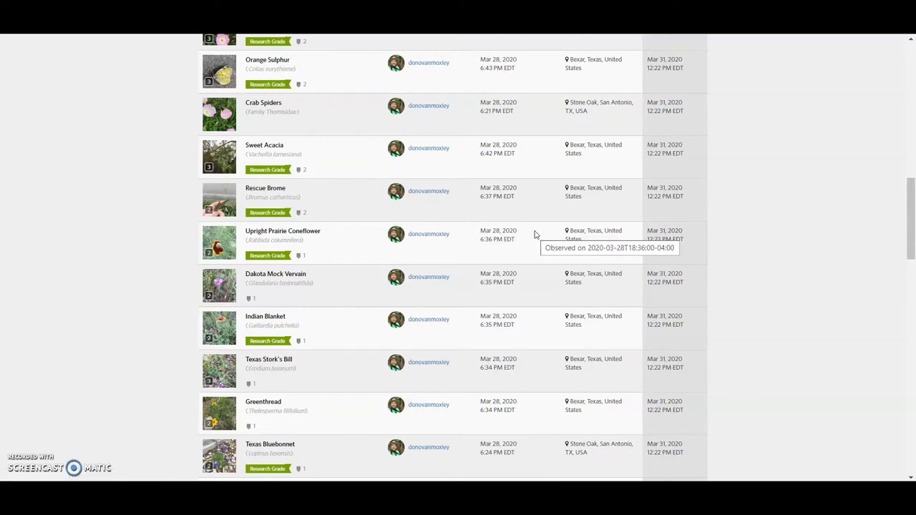
pyautogui.scroll(-10, 534, 234)
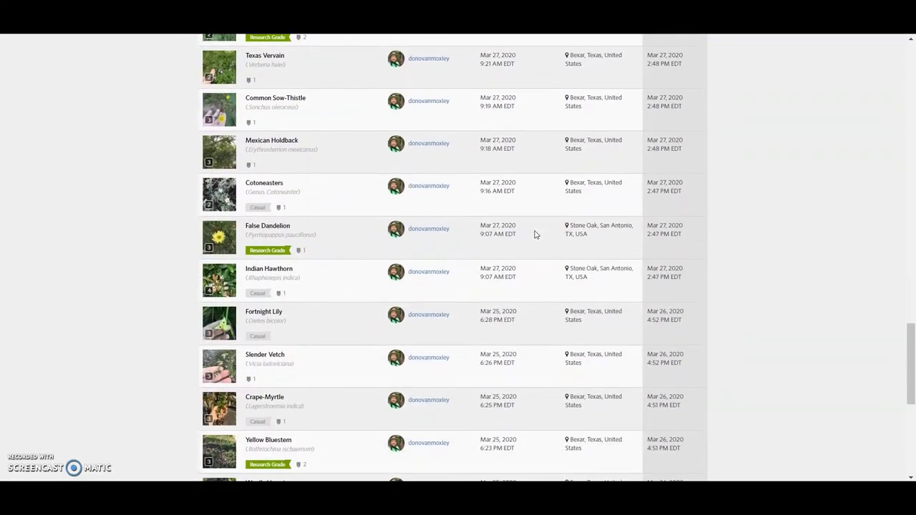
pyautogui.scroll(12, 533, 234)
pyautogui.scroll(10, 533, 234)
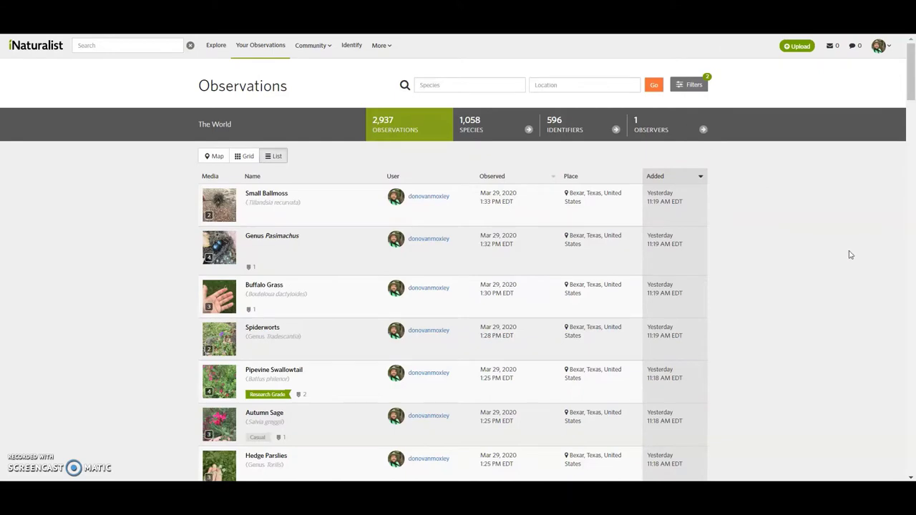
pyautogui.scroll(-10, 850, 255)
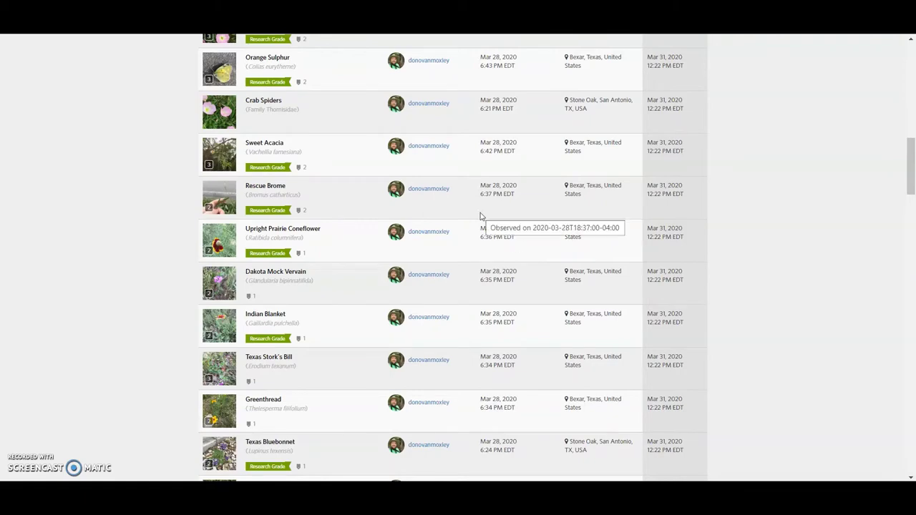
pyautogui.scroll(5, 720, 185)
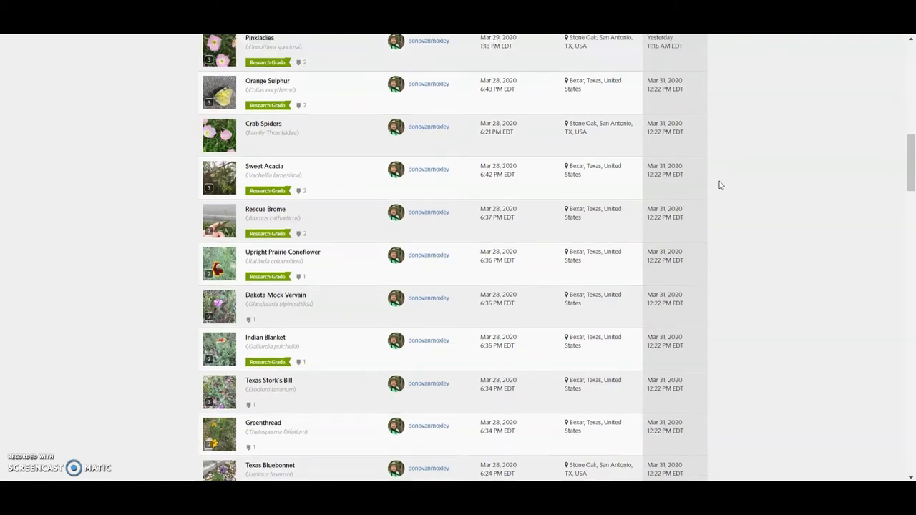
pyautogui.scroll(3, 720, 185)
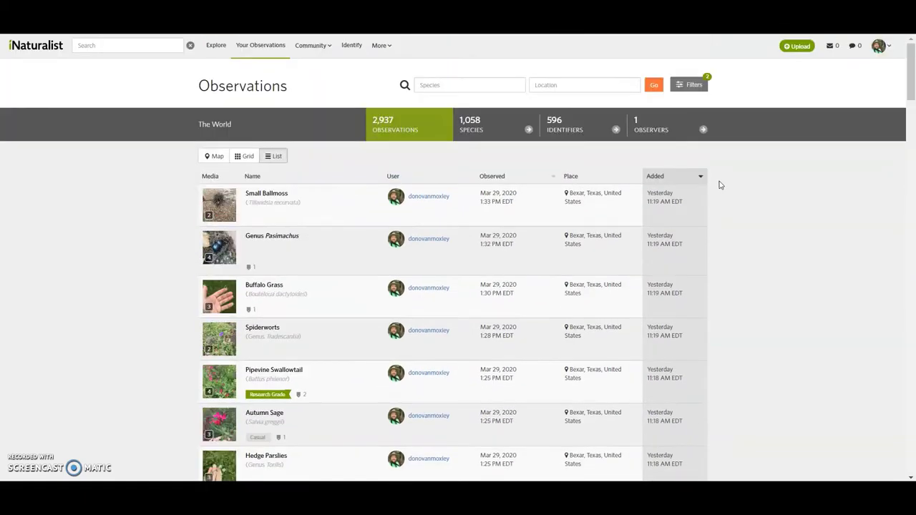
pyautogui.click(680, 88)
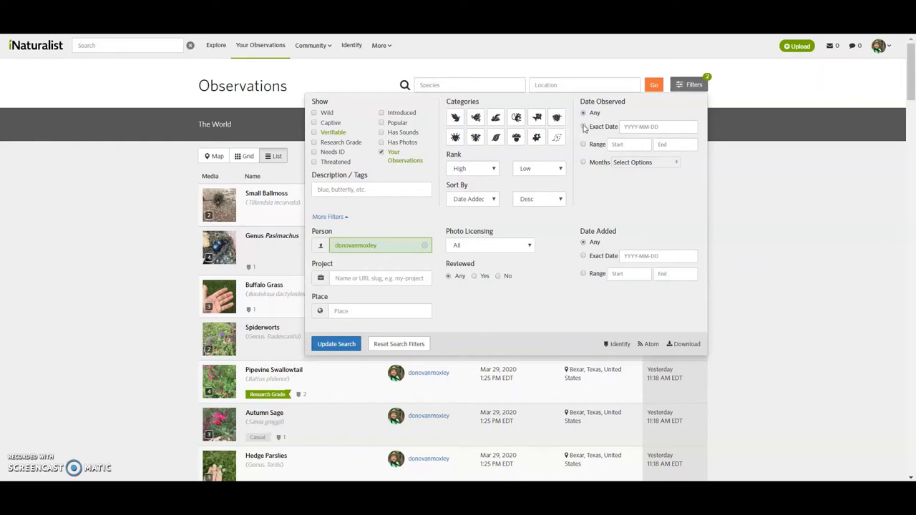
pyautogui.click(628, 128)
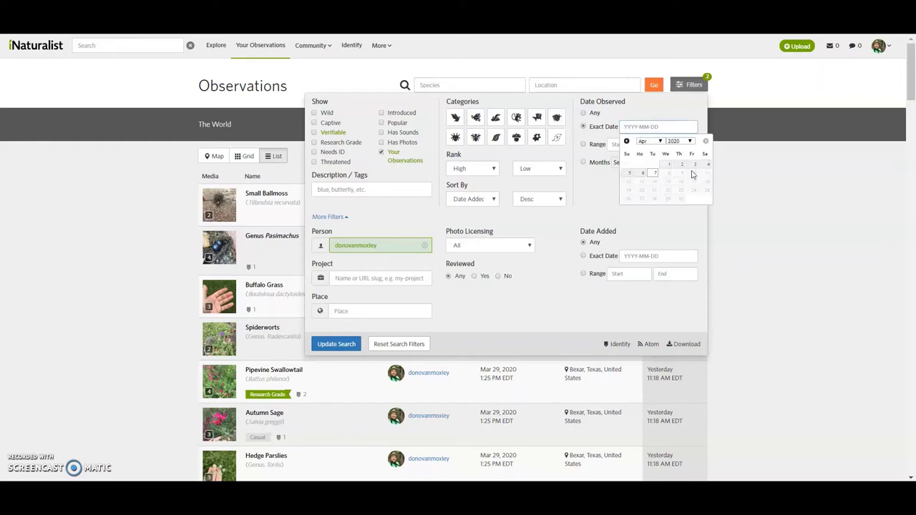
pyautogui.click(627, 140)
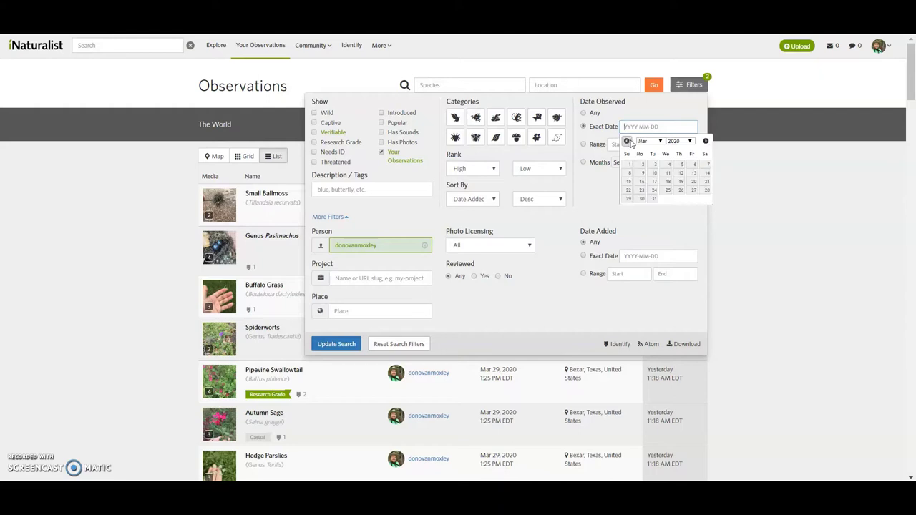
pyautogui.click(708, 192)
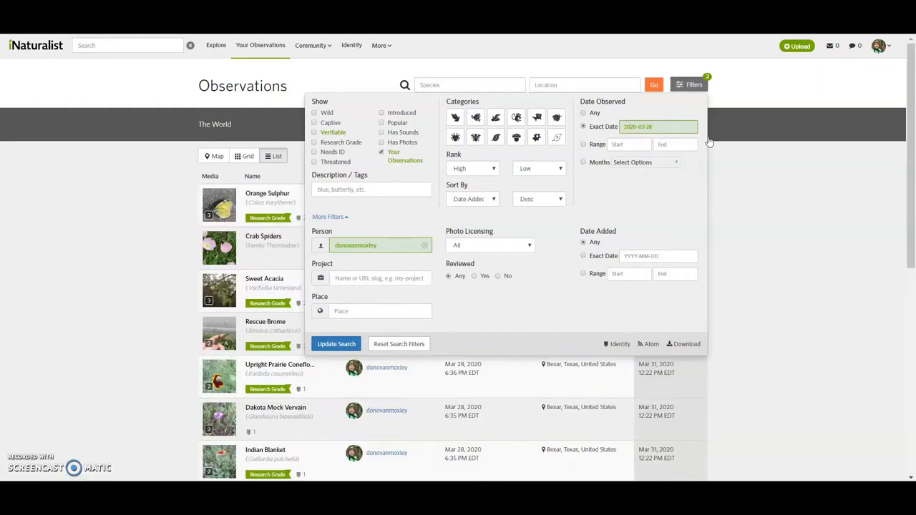
pyautogui.click(688, 83)
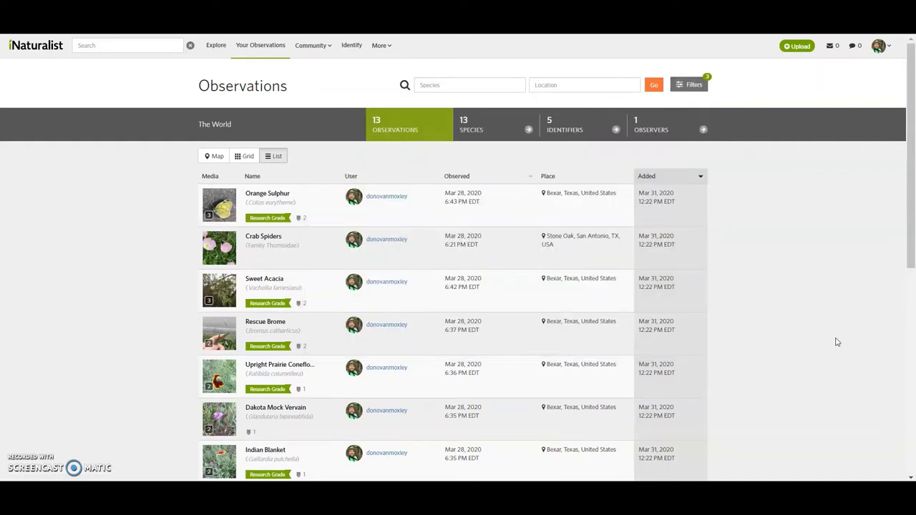
pyautogui.scroll(-2, 836, 342)
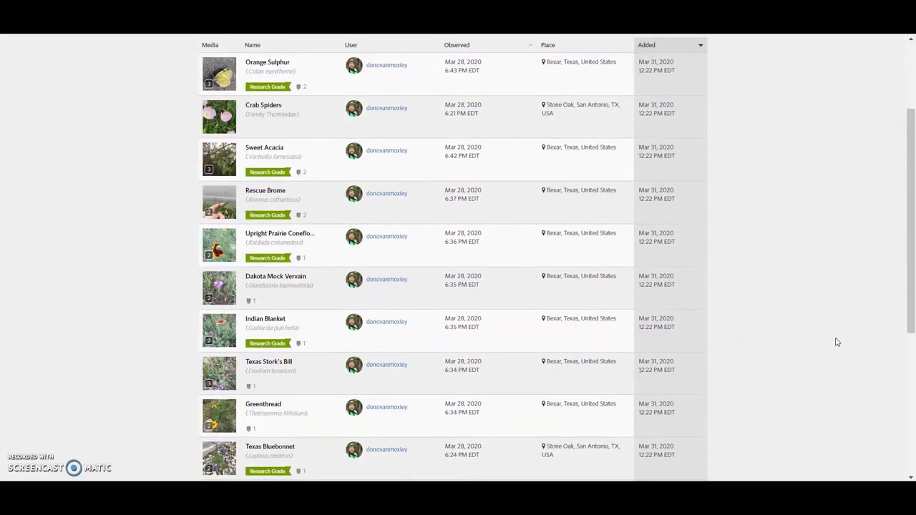
pyautogui.scroll(-3, 837, 342)
pyautogui.scroll(1, 837, 342)
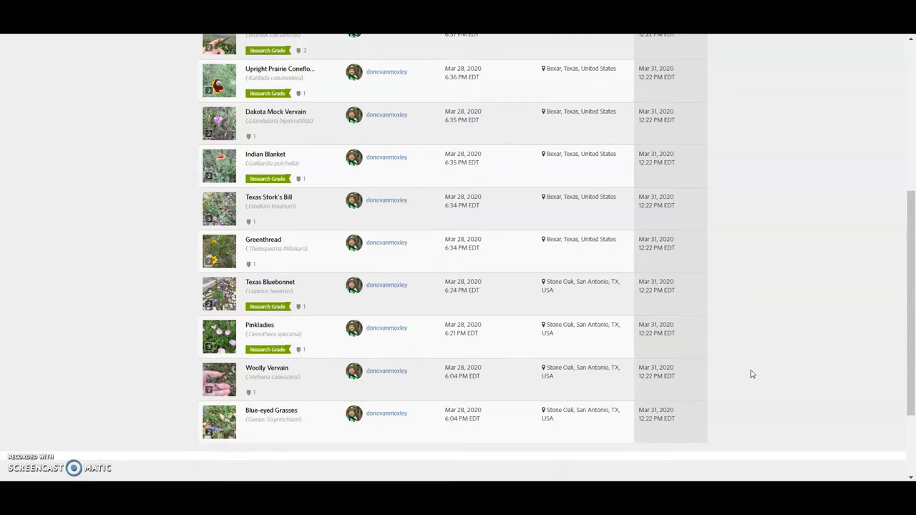
pyautogui.scroll(1, 782, 361)
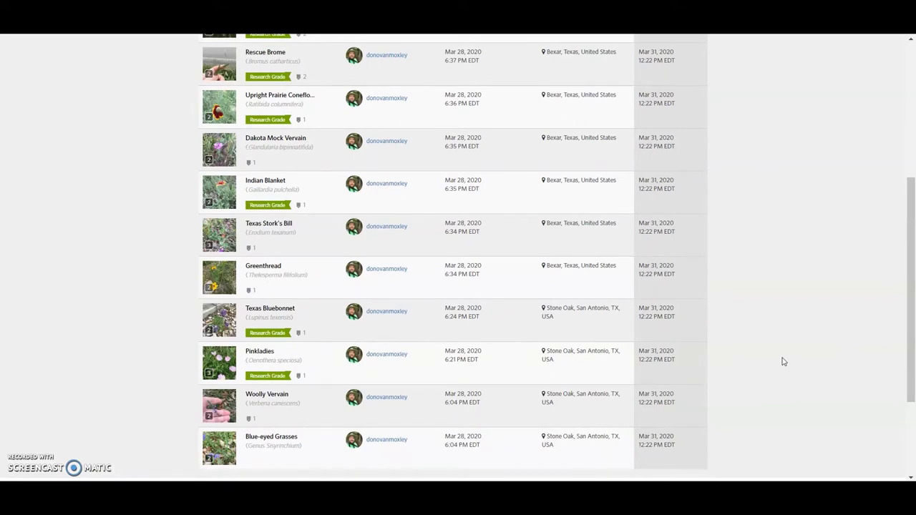
pyautogui.scroll(5, 787, 264)
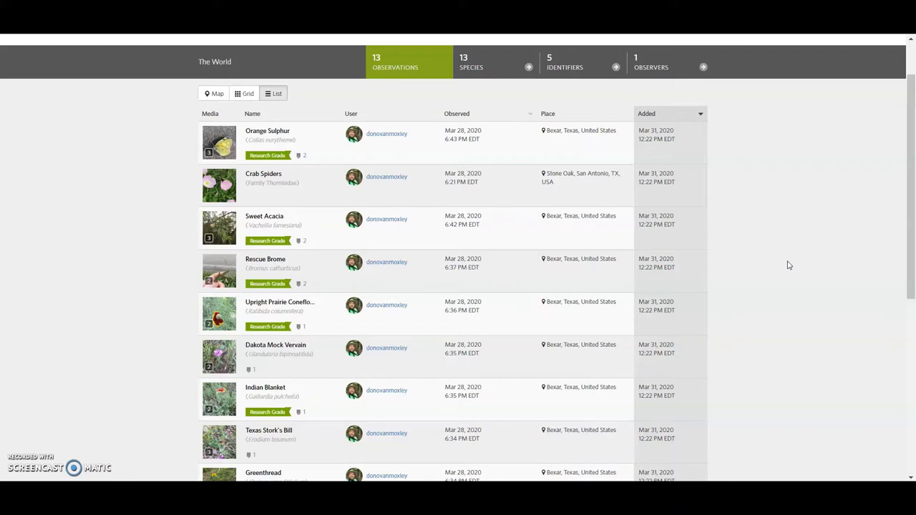
pyautogui.scroll(1, 789, 266)
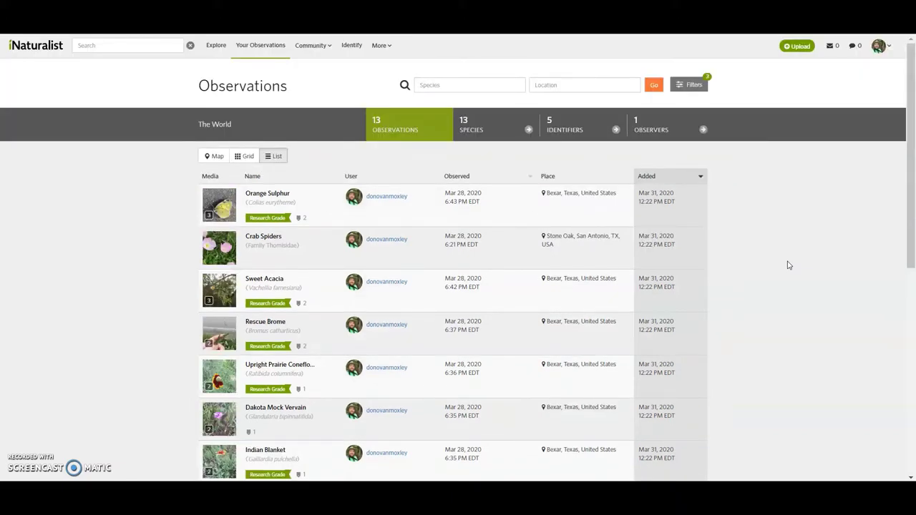
# Step: Set Date Observed to Any and Date Added to exactly 2020-03-31, then update results
pyautogui.click(693, 93)
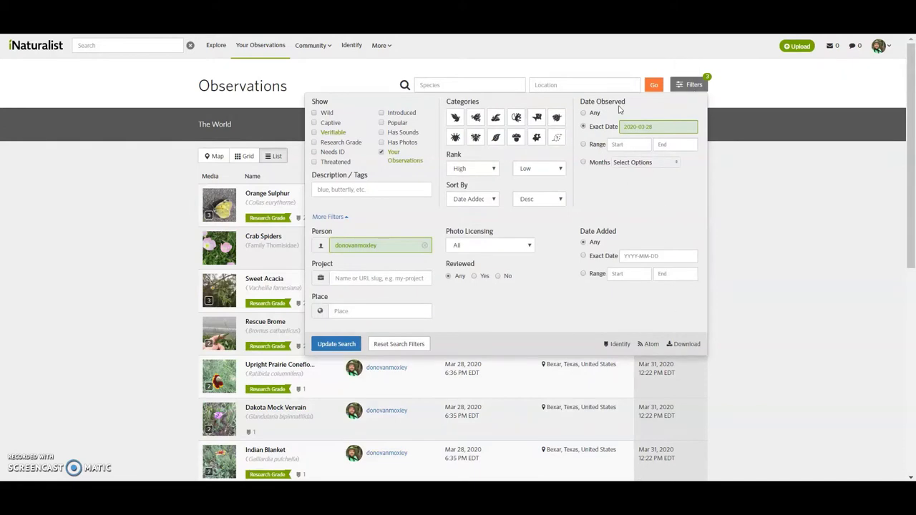
pyautogui.click(585, 113)
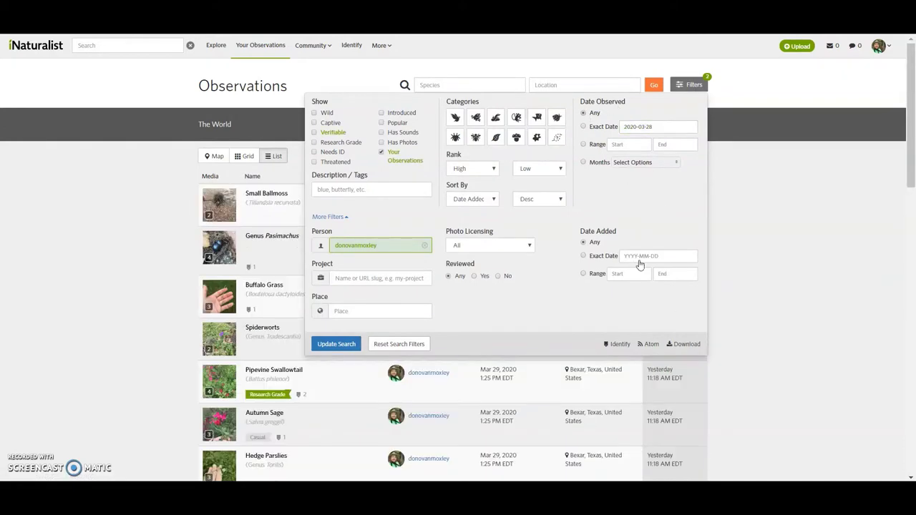
pyautogui.click(649, 258)
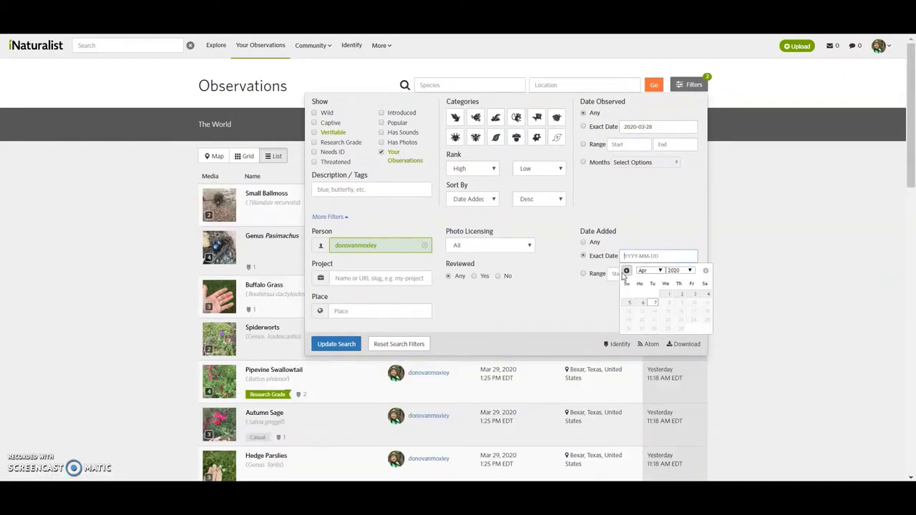
pyautogui.click(627, 272)
pyautogui.click(653, 328)
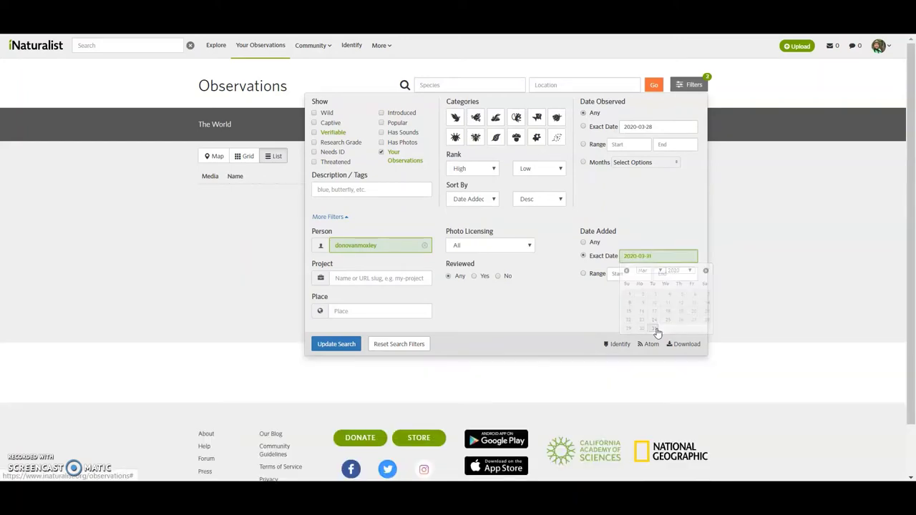
pyautogui.click(803, 300)
# Step: Review the filtered results, then reset Date Added back to Any
pyautogui.scroll(-3, 803, 301)
pyautogui.scroll(-2, 803, 301)
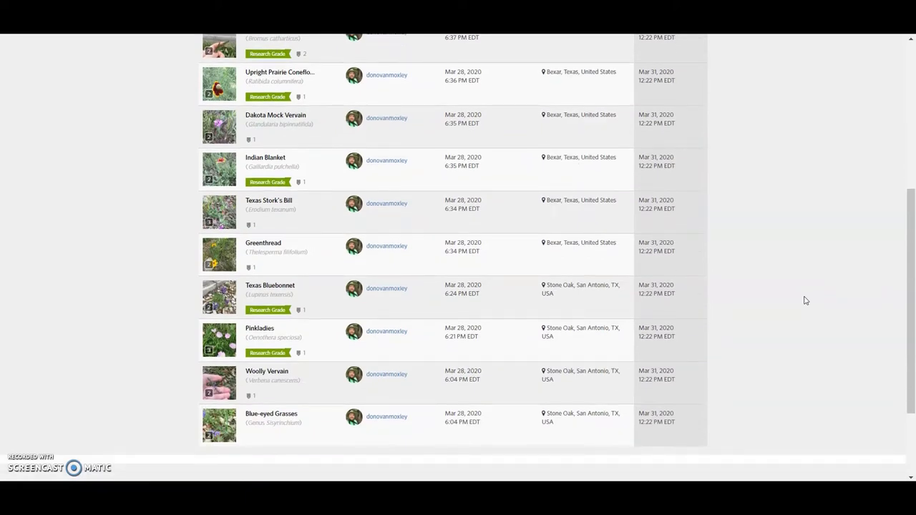
pyautogui.scroll(5, 804, 300)
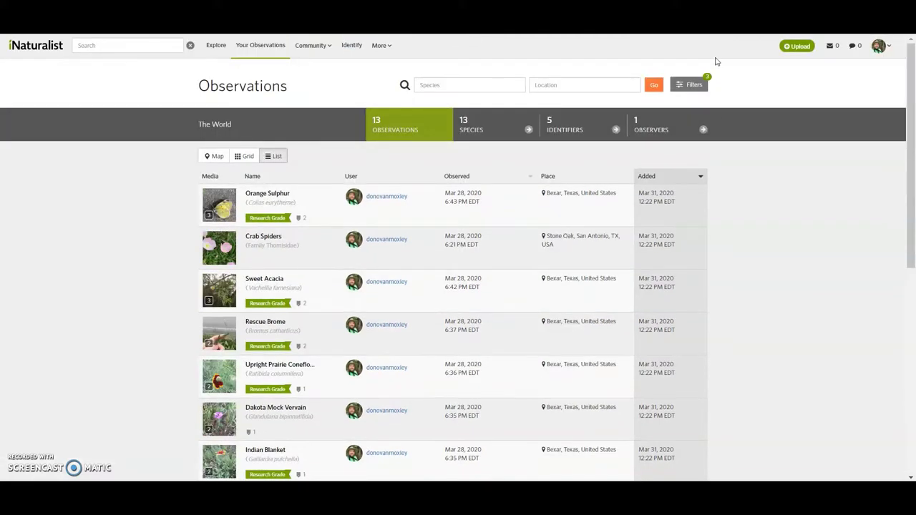
pyautogui.click(694, 86)
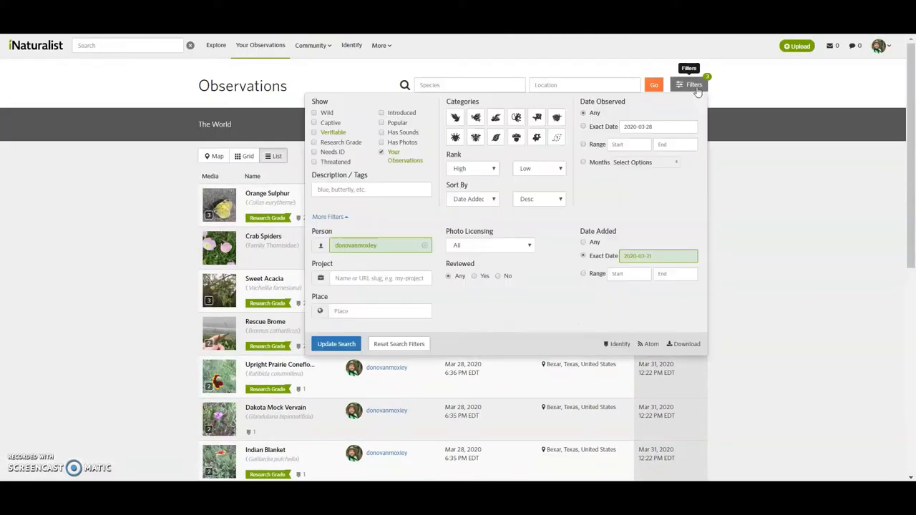
pyautogui.click(583, 242)
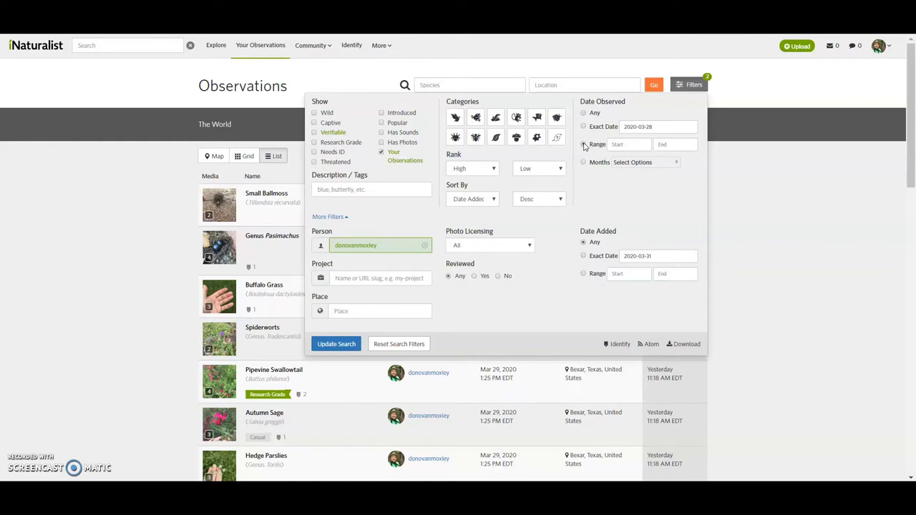
# Step: Set the Date Observed range to start on 2020-01-01, leaving the end date empty
pyautogui.click(583, 145)
pyautogui.click(634, 145)
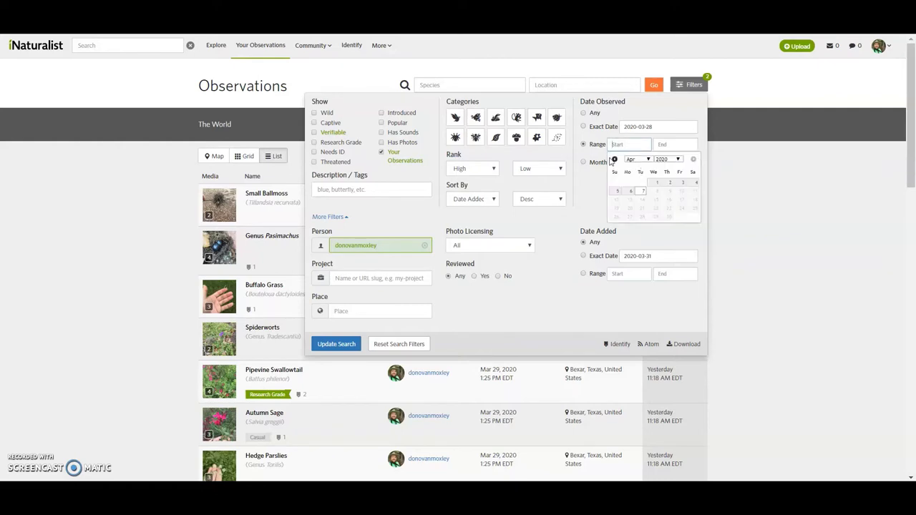
pyautogui.click(613, 159)
pyautogui.click(614, 159)
pyautogui.click(614, 160)
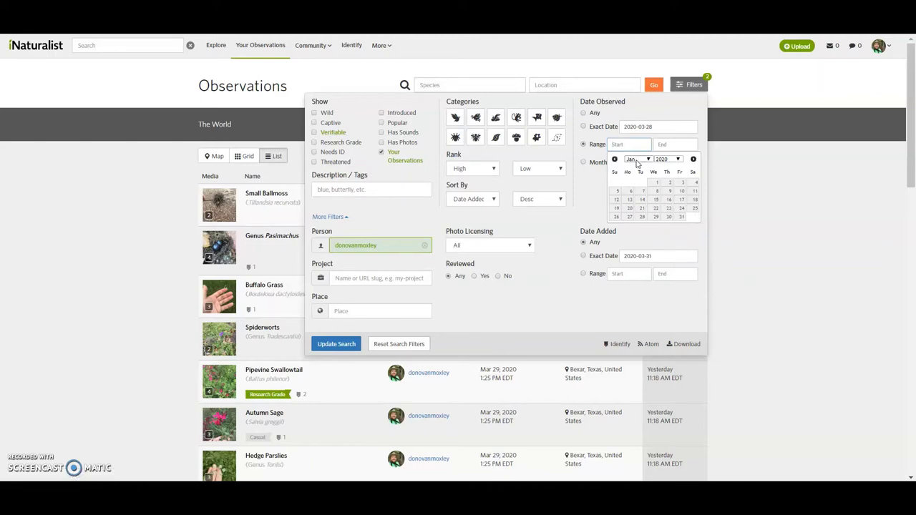
pyautogui.click(653, 185)
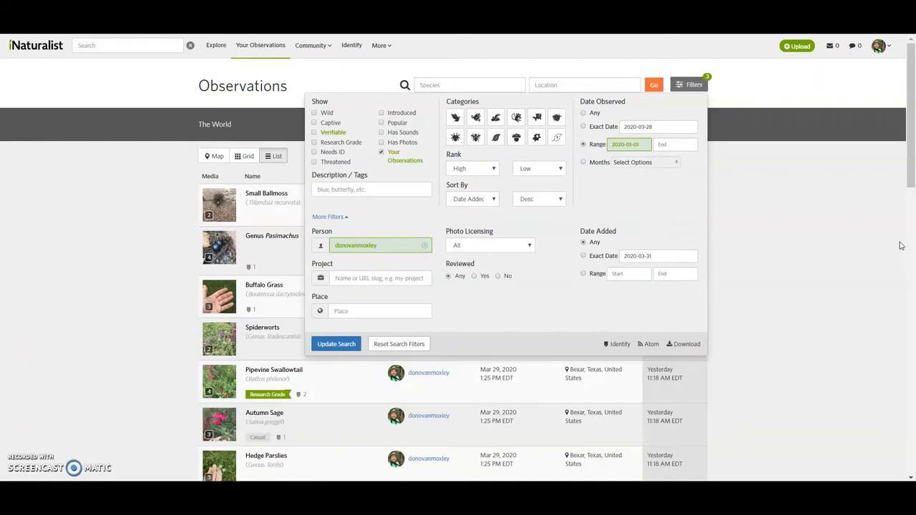
# Step: Apply the 2020-onward range and scroll through the 281 observations of 168 species
pyautogui.click(861, 226)
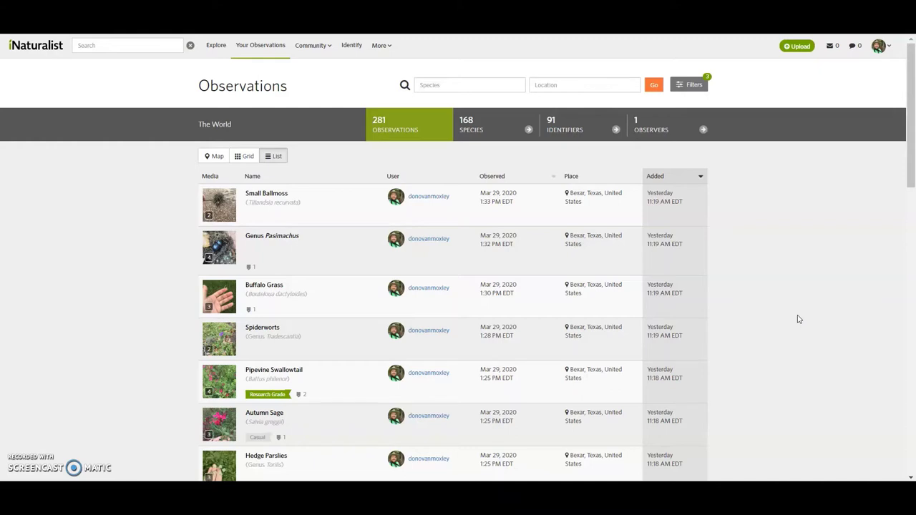
pyautogui.scroll(-2, 861, 312)
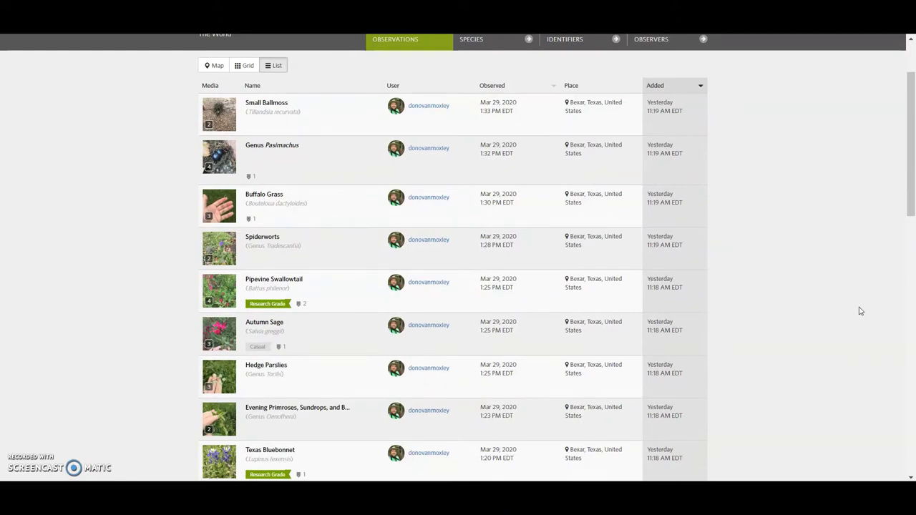
pyautogui.scroll(-5, 860, 311)
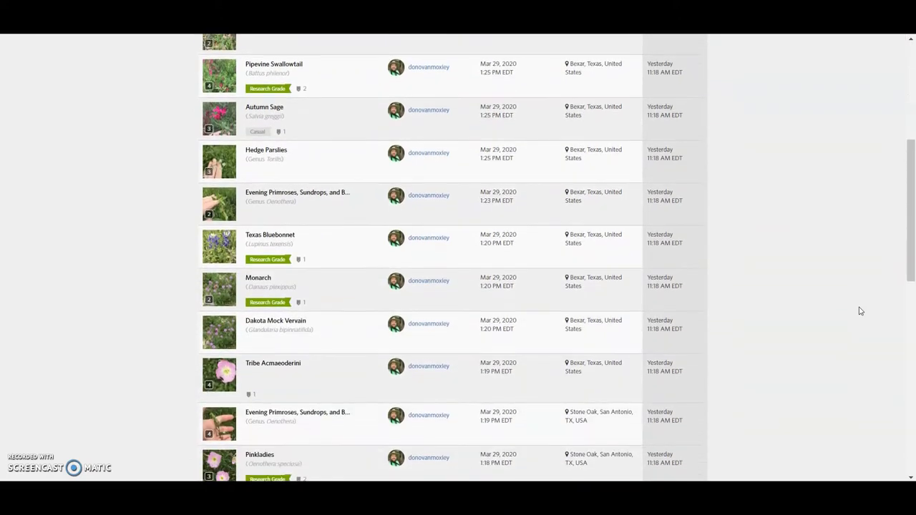
pyautogui.scroll(-2, 861, 311)
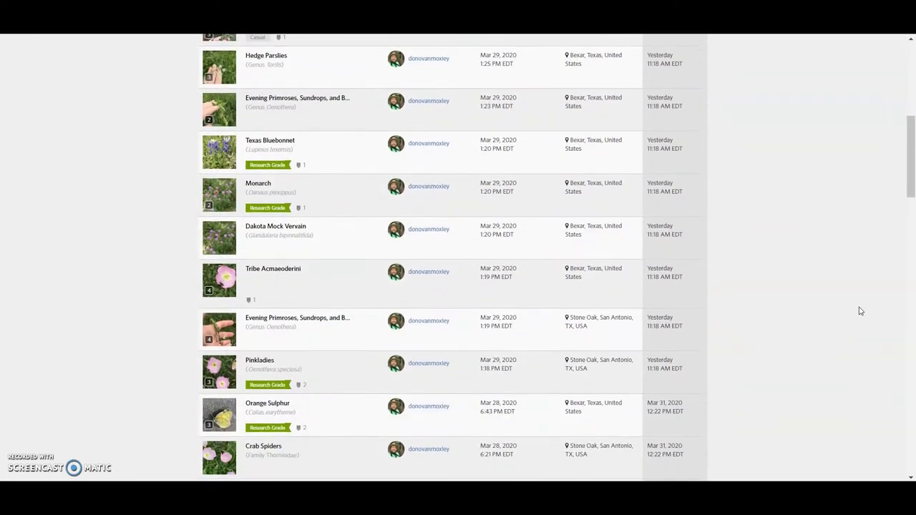
pyautogui.scroll(-13, 860, 311)
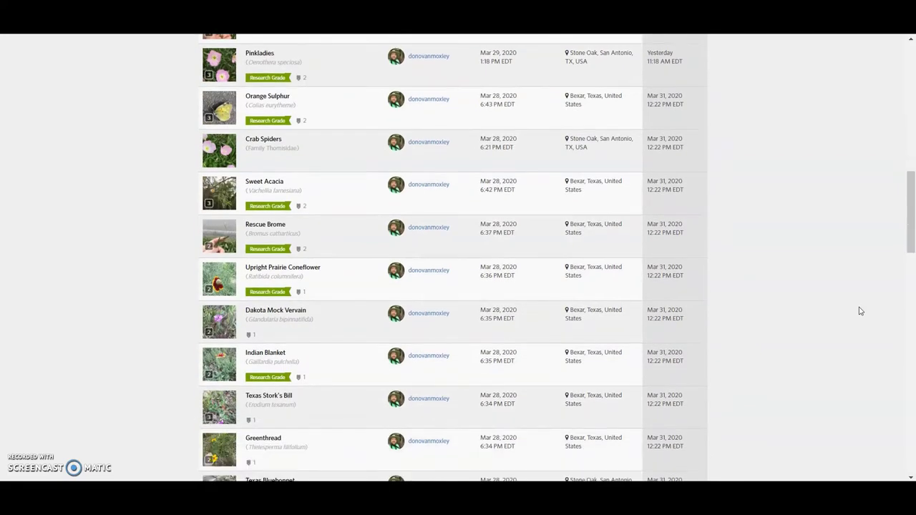
pyautogui.scroll(-16, 861, 311)
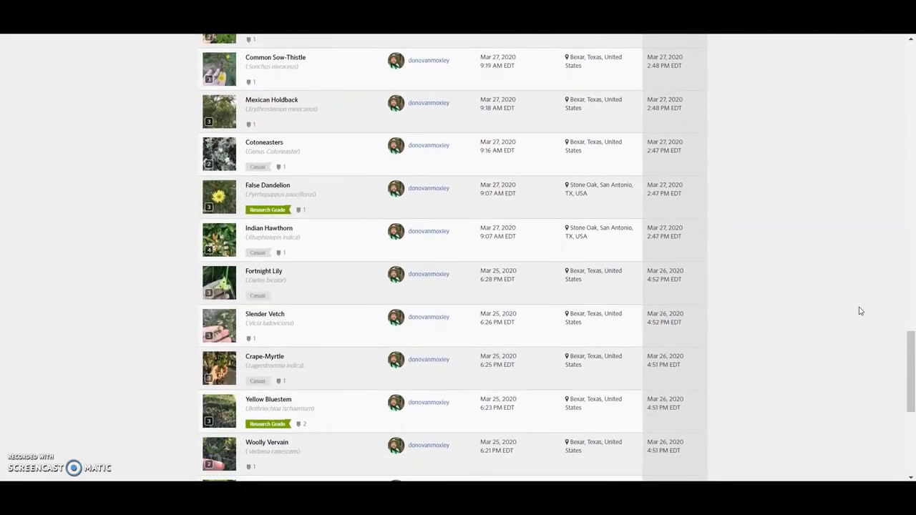
pyautogui.scroll(-5, 861, 311)
pyautogui.scroll(20, 861, 311)
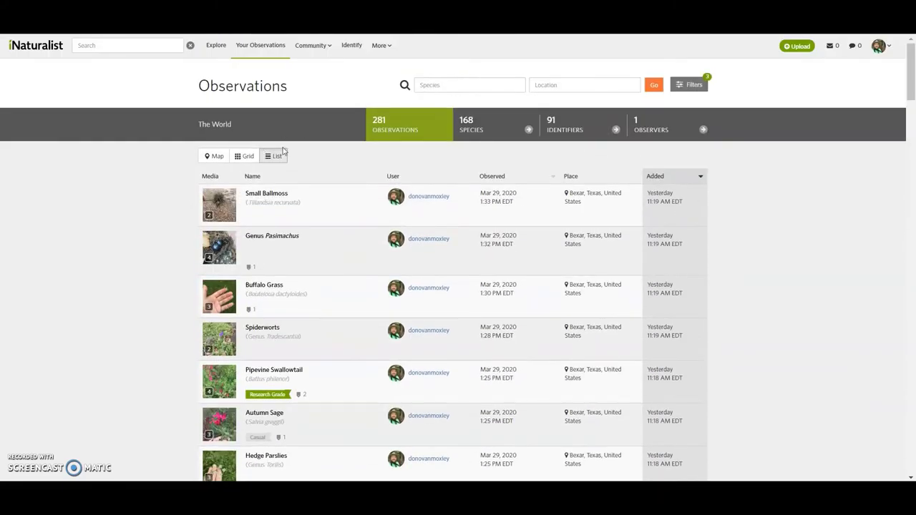
# Step: Plot the 281 observations on a map framed on North America, then reopen Filters
pyautogui.click(214, 160)
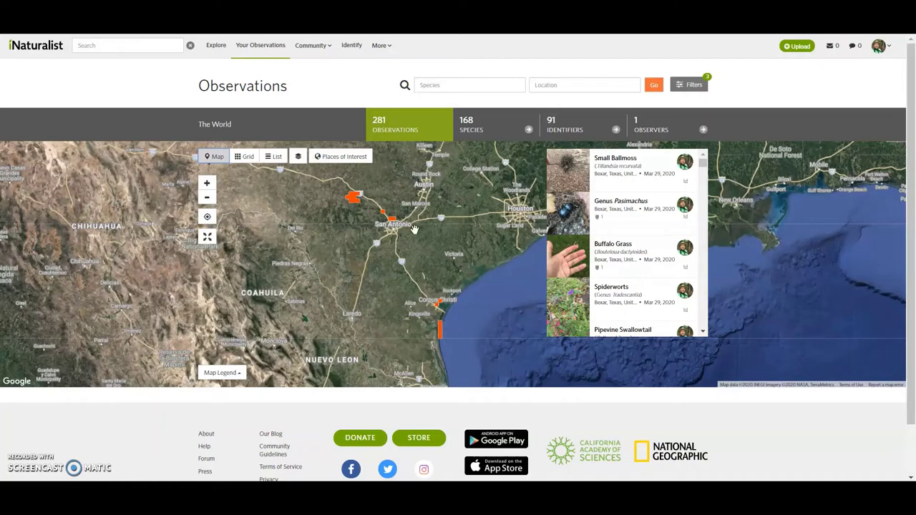
pyautogui.scroll(1, 413, 229)
pyautogui.scroll(-3, 414, 229)
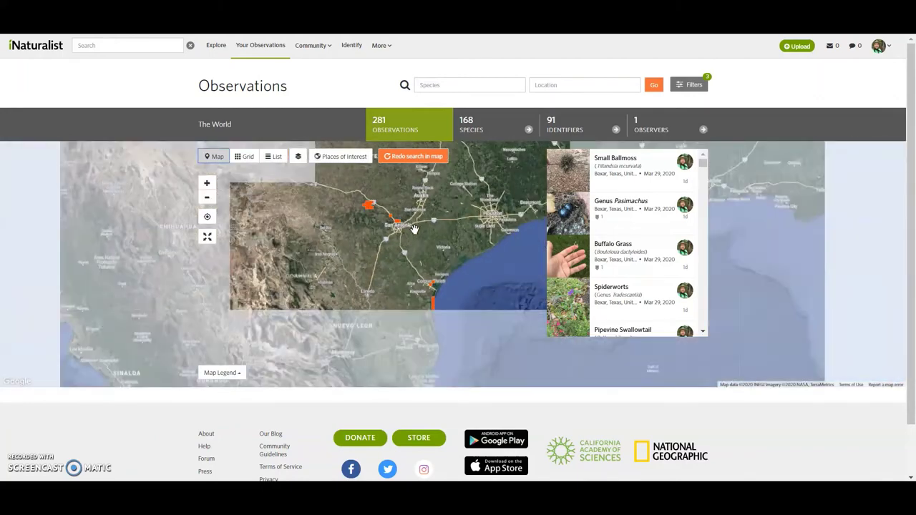
pyautogui.scroll(-2, 411, 236)
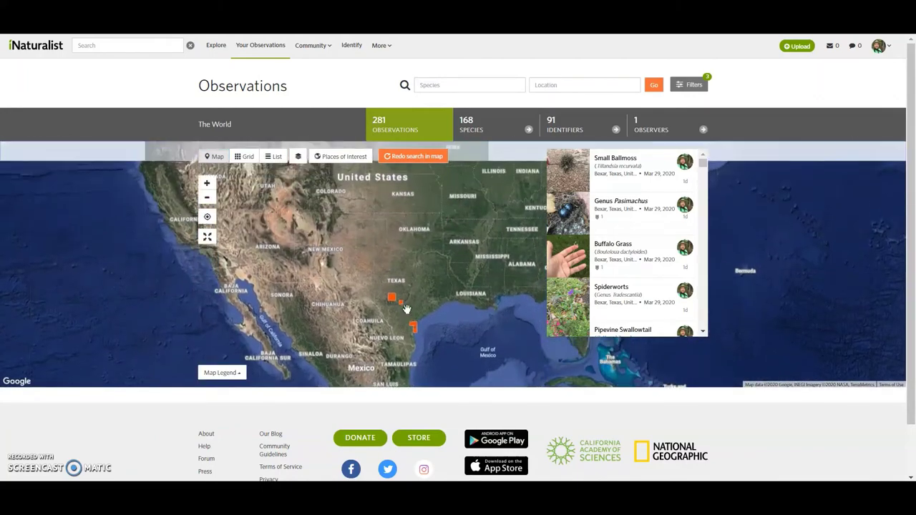
pyautogui.scroll(-2, 414, 318)
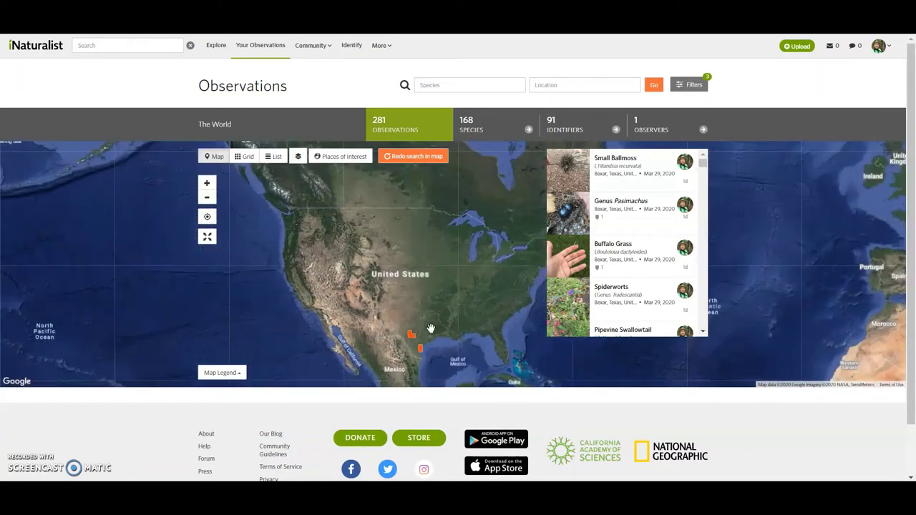
pyautogui.moveTo(430, 329); pyautogui.dragTo(390, 313)
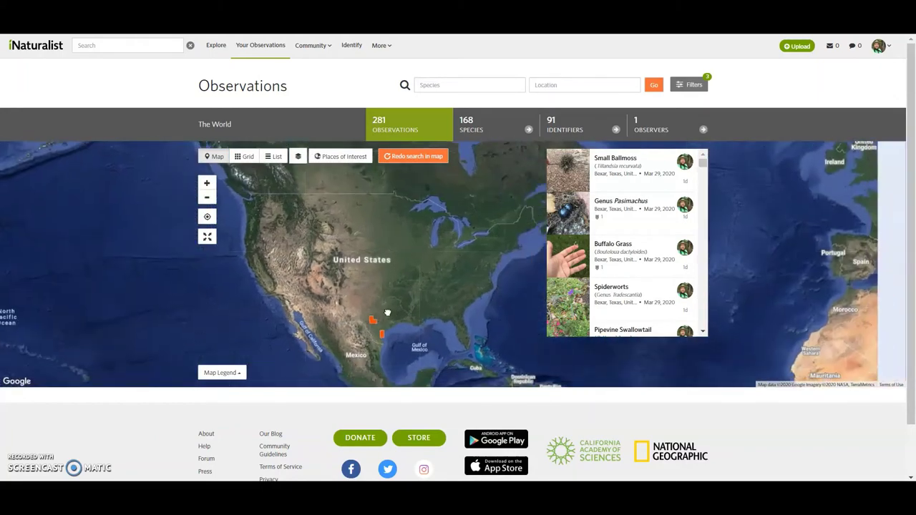
pyautogui.click(693, 84)
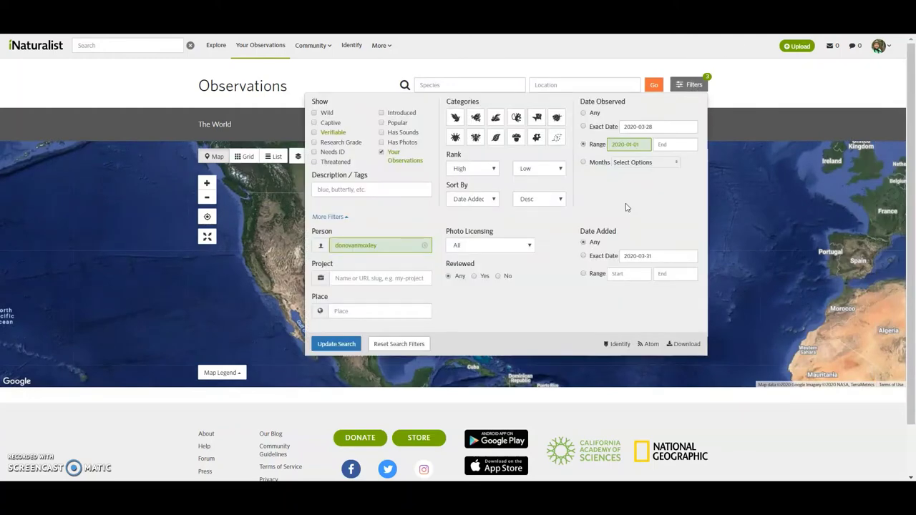
# Step: Clear the observed-date range to map all 2,937 observations and preview the Texas Genus Pasimachus
pyautogui.click(584, 113)
pyautogui.click(337, 344)
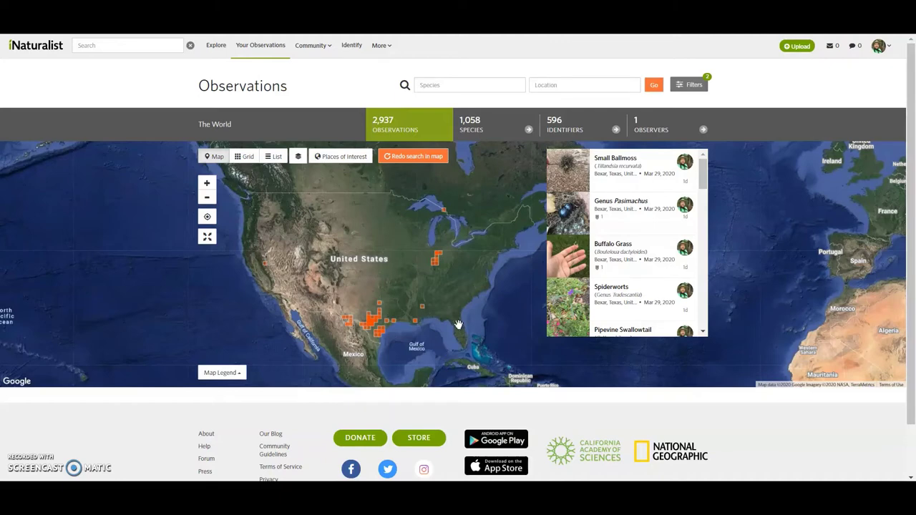
pyautogui.click(372, 318)
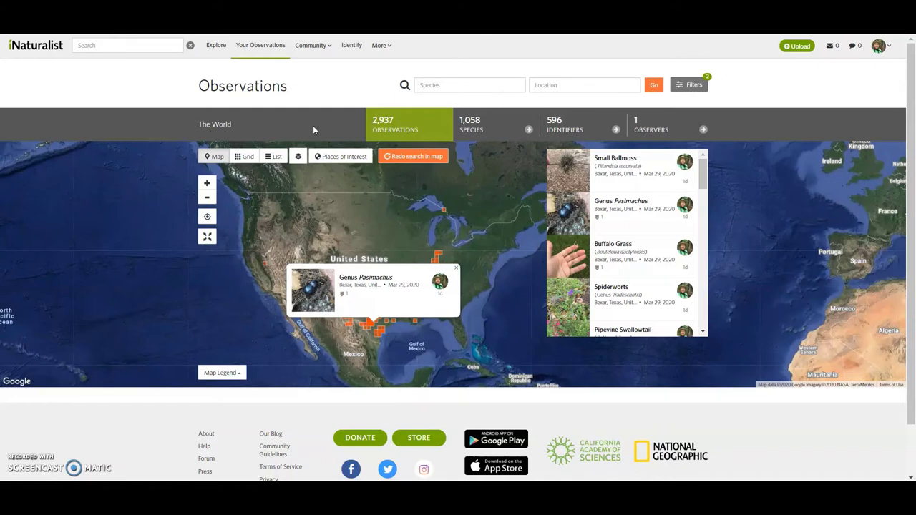
# Step: Show the observations as a grid of photo cards and scroll through them
pyautogui.click(246, 156)
pyautogui.scroll(-2, 720, 272)
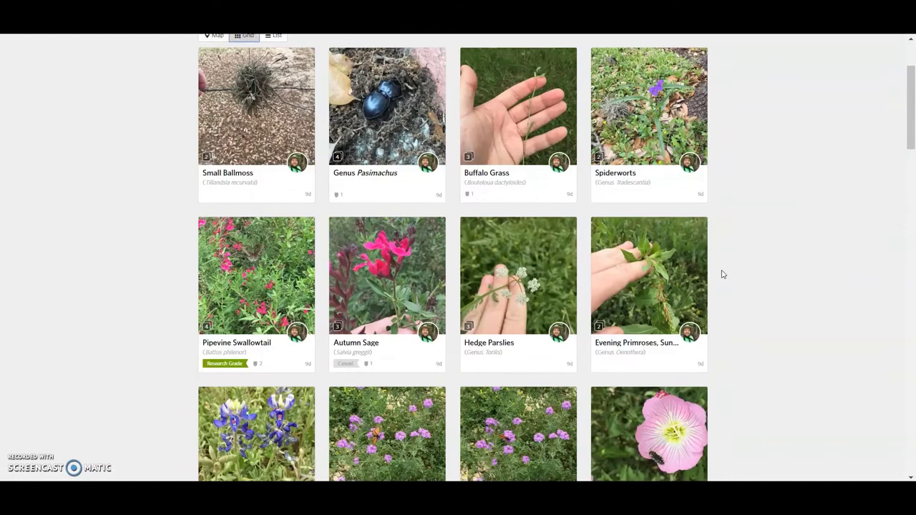
pyautogui.scroll(-6, 722, 274)
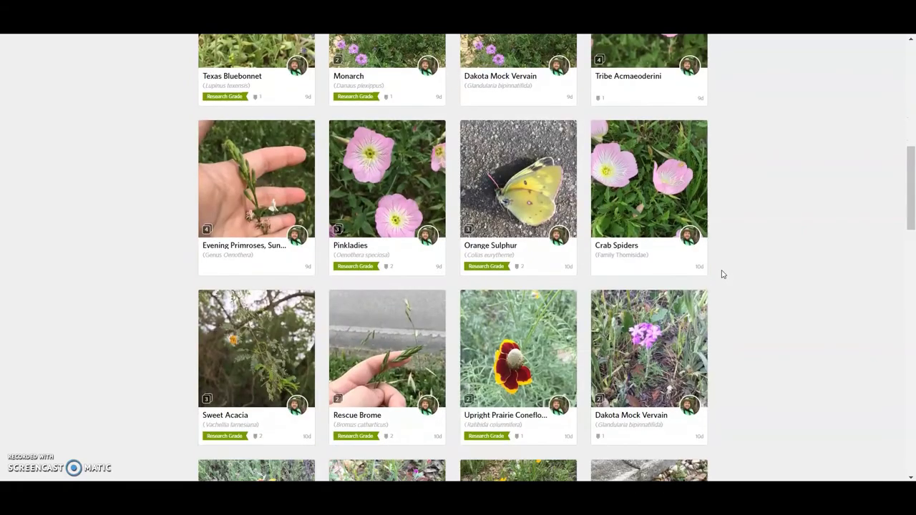
pyautogui.scroll(8, 721, 274)
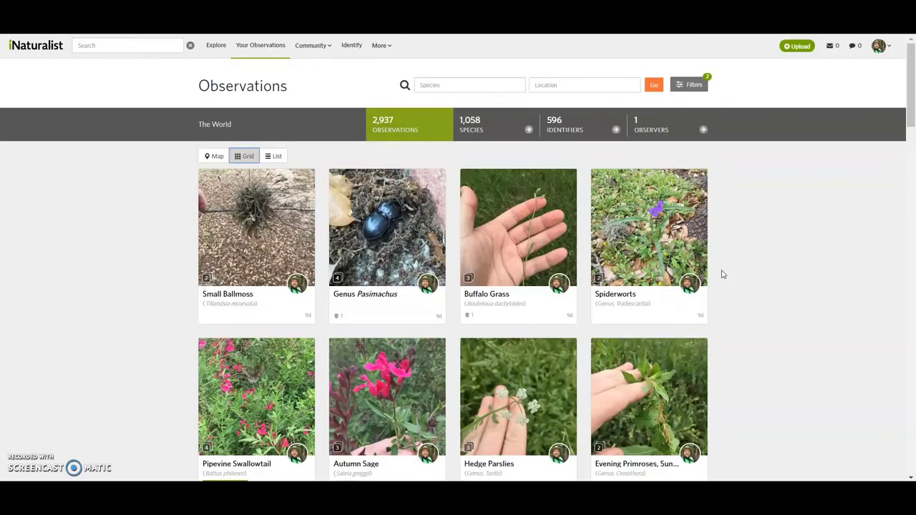
# Step: Switch to the table List view topped by Small Ballmoss, then open the filter options
pyautogui.click(268, 156)
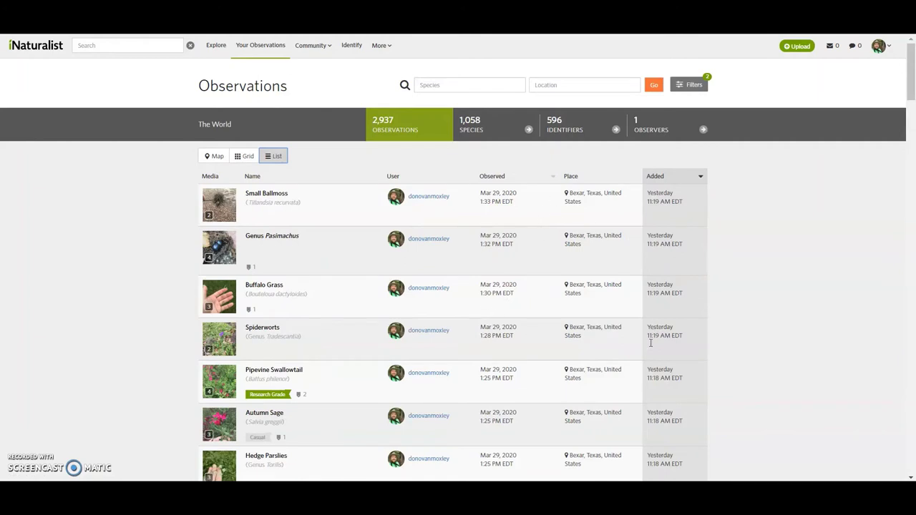
pyautogui.moveTo(644, 365)
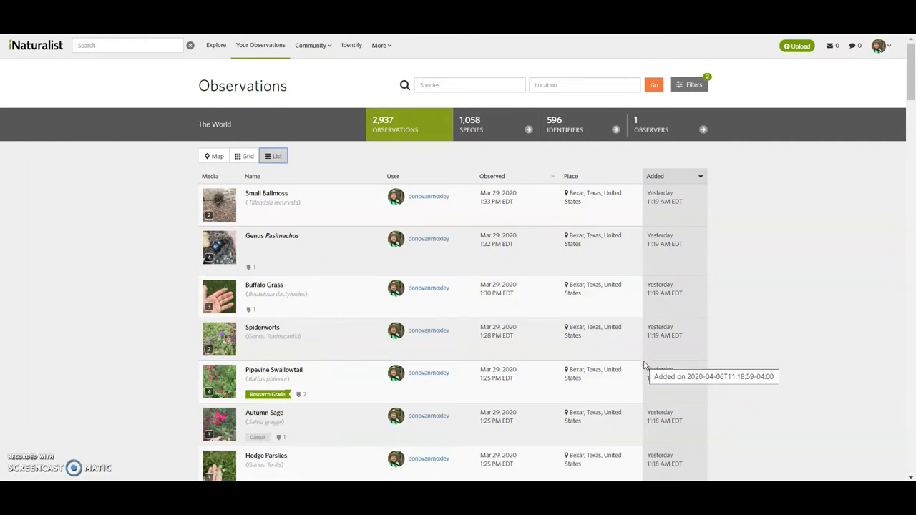
pyautogui.scroll(-1, 771, 372)
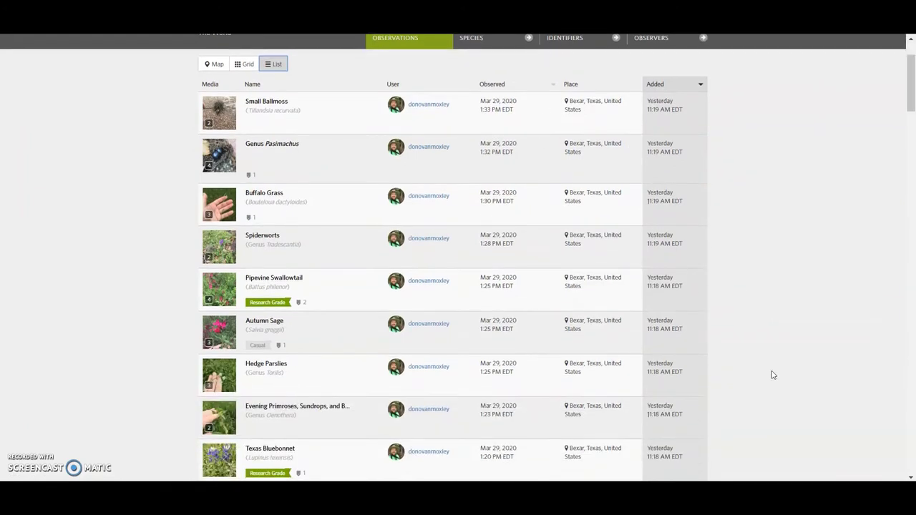
pyautogui.scroll(1, 771, 374)
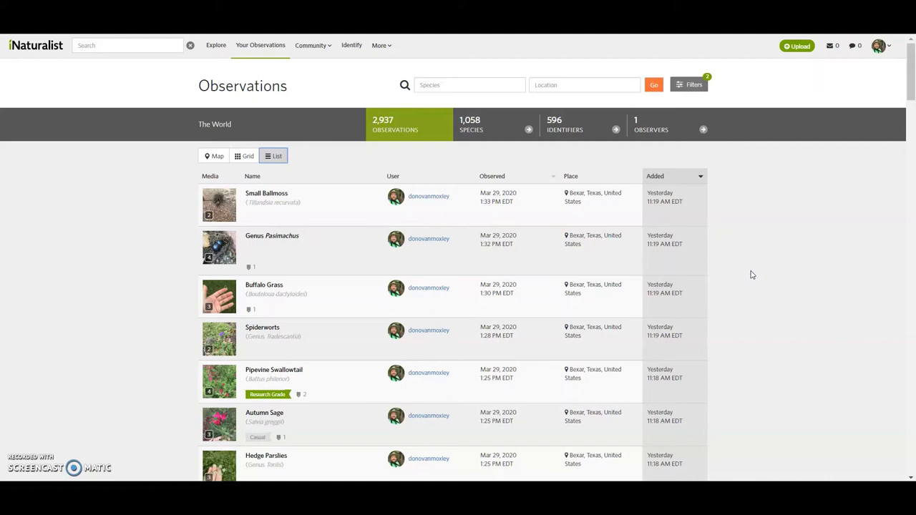
pyautogui.click(705, 84)
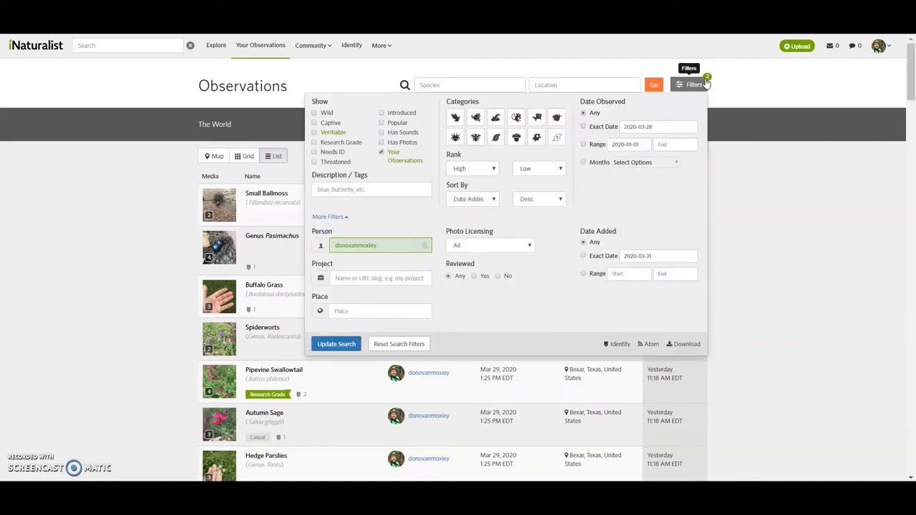
# Step: Filter to Research Grade only, leaving 1,559 observations of 702 species
pyautogui.click(314, 143)
pyautogui.click(339, 344)
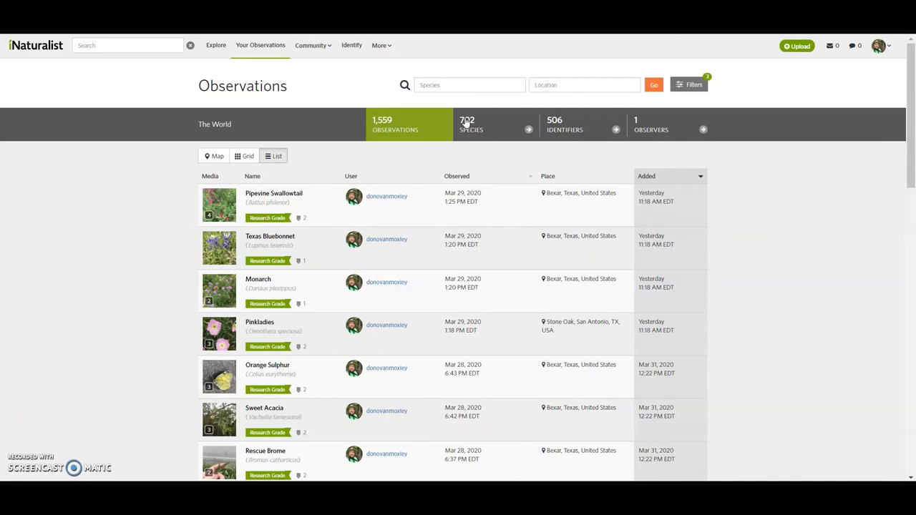
# Step: Swap the Research Grade filter for Has Sounds, leaving one Carolina Chickadee observation
pyautogui.click(681, 87)
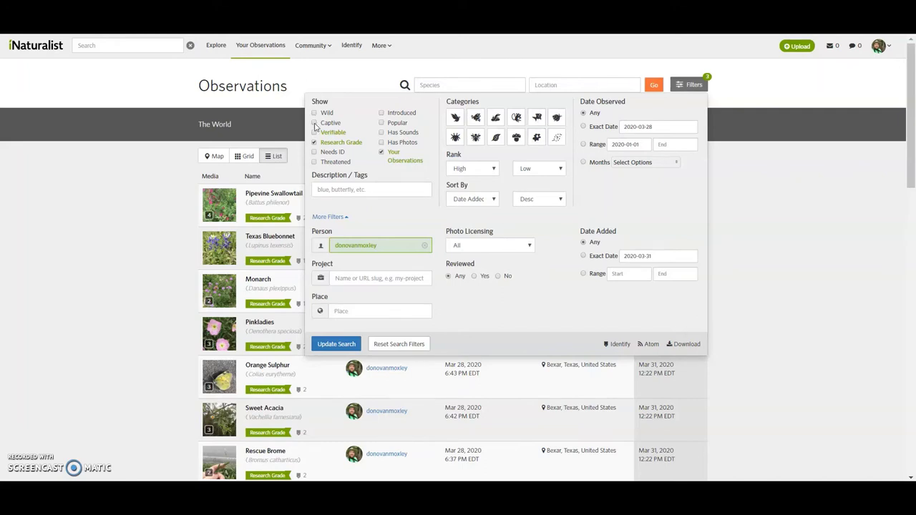
pyautogui.click(314, 144)
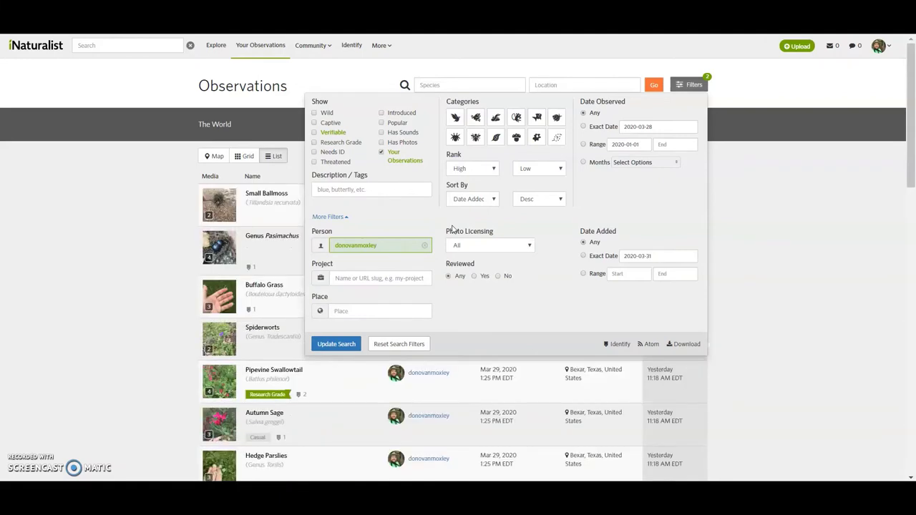
pyautogui.click(382, 133)
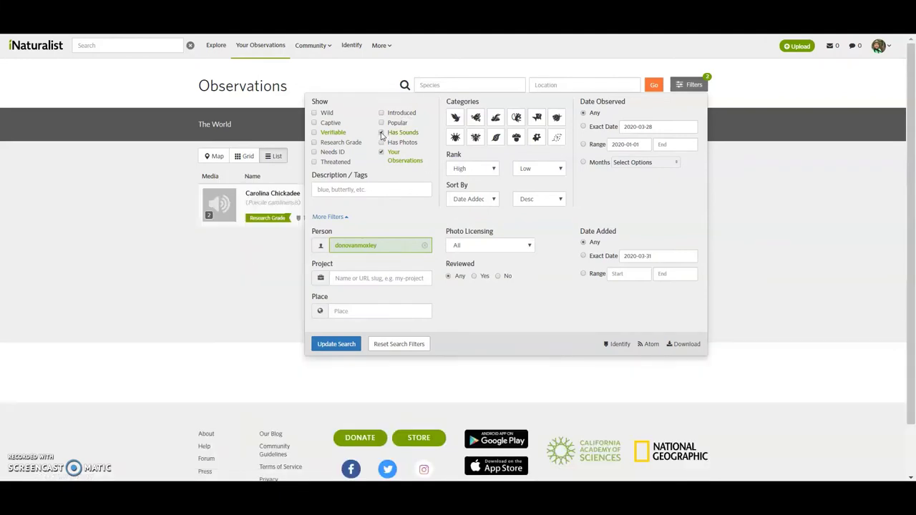
pyautogui.click(721, 204)
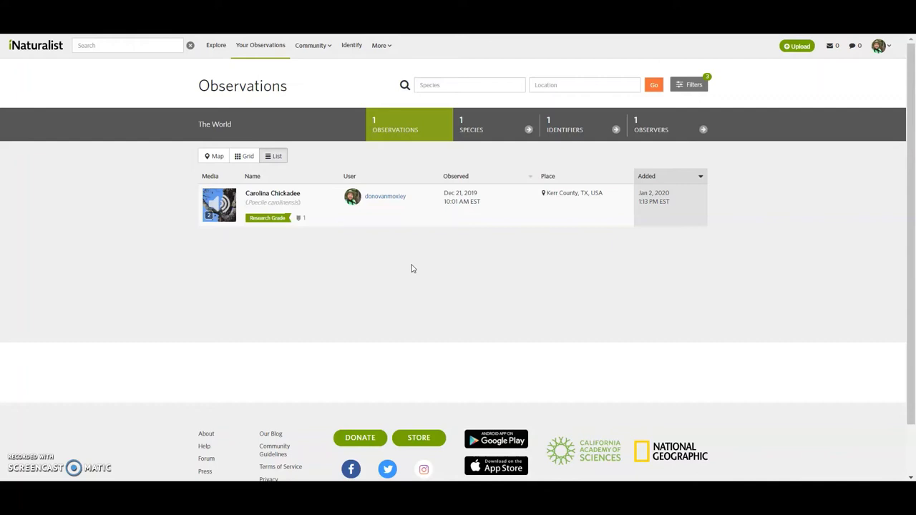
# Step: View the Carolina Chickadee observation's second photo enlarged, then return to Explore's North America observations
pyautogui.click(219, 205)
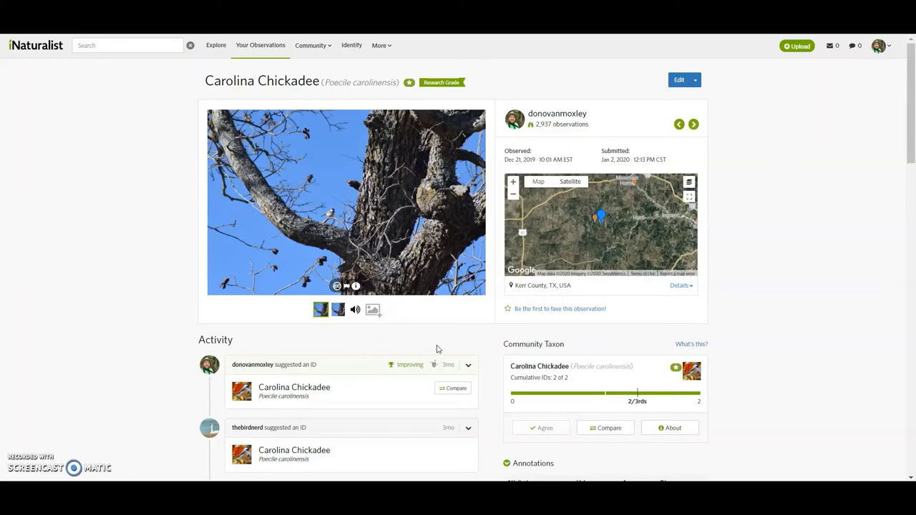
pyautogui.click(338, 309)
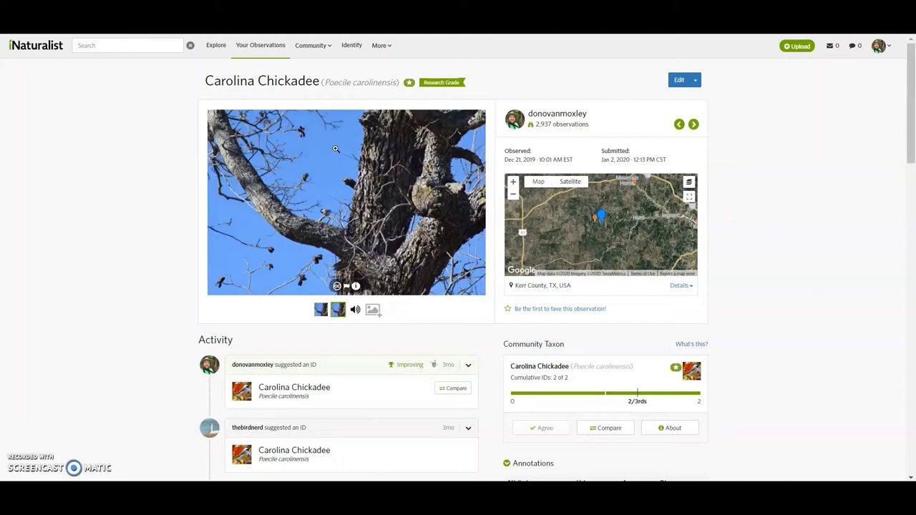
pyautogui.click(330, 213)
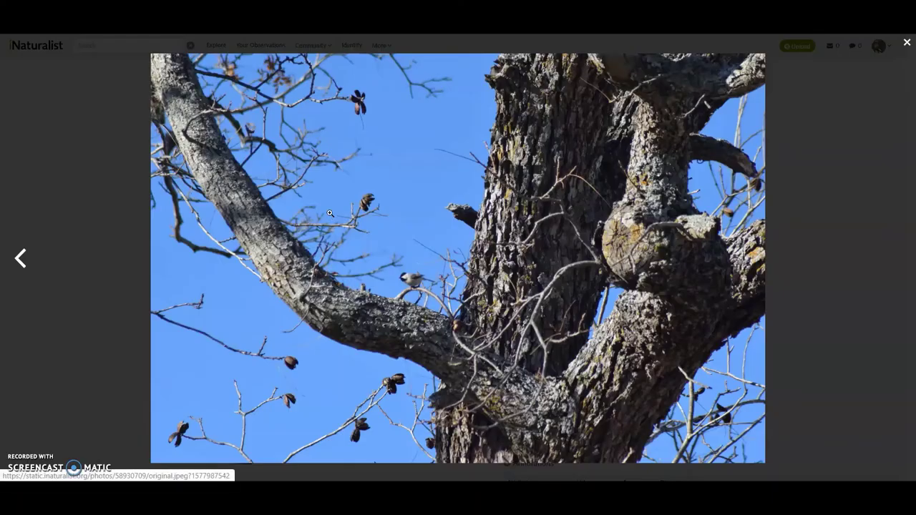
pyautogui.click(94, 140)
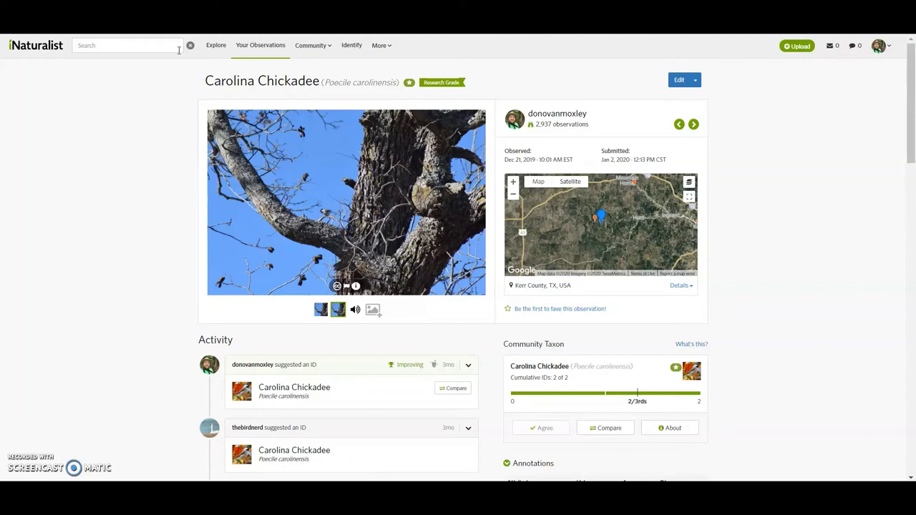
pyautogui.click(216, 45)
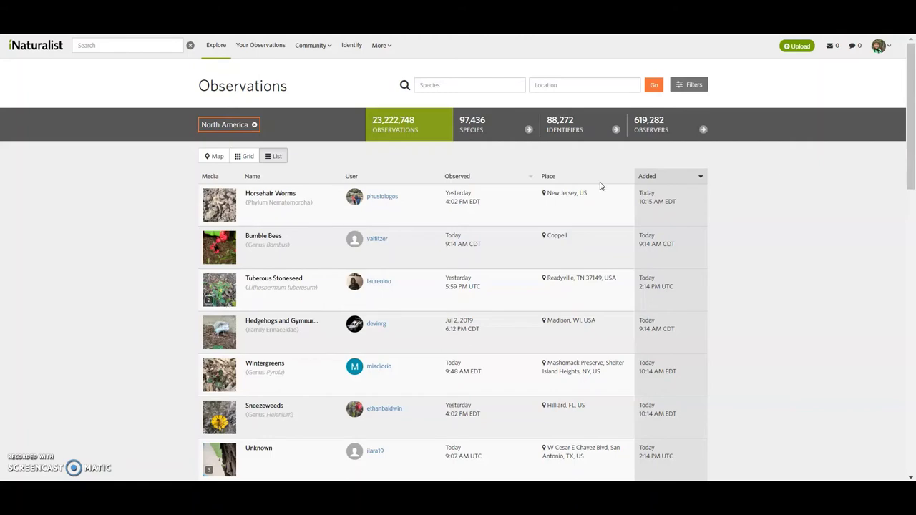
pyautogui.scroll(-3, 410, 288)
pyautogui.scroll(-1, 409, 286)
pyautogui.scroll(4, 615, 259)
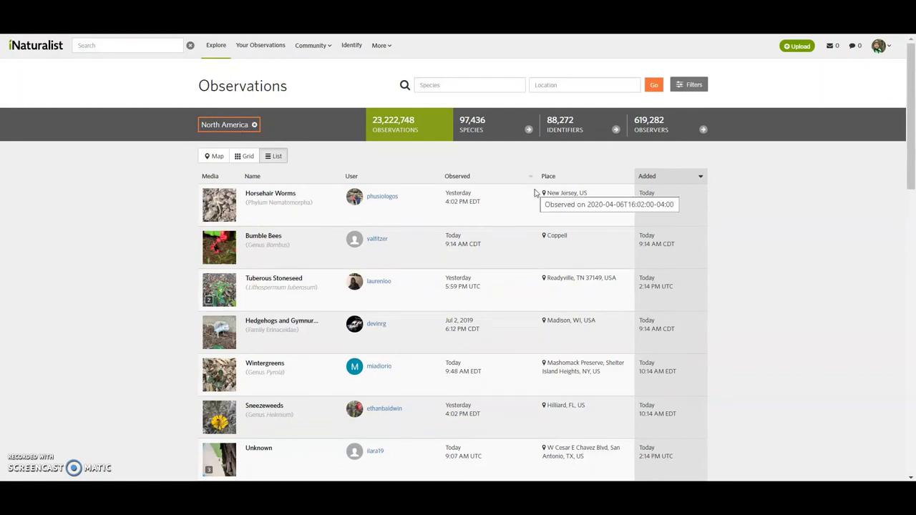
pyautogui.scroll(-1, 599, 197)
pyautogui.scroll(-2, 599, 197)
pyautogui.scroll(-3, 657, 279)
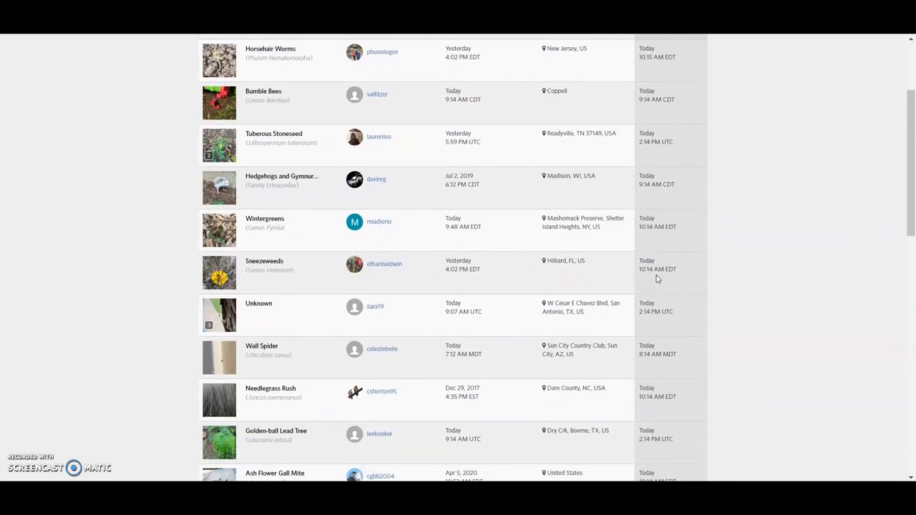
pyautogui.scroll(-3, 667, 133)
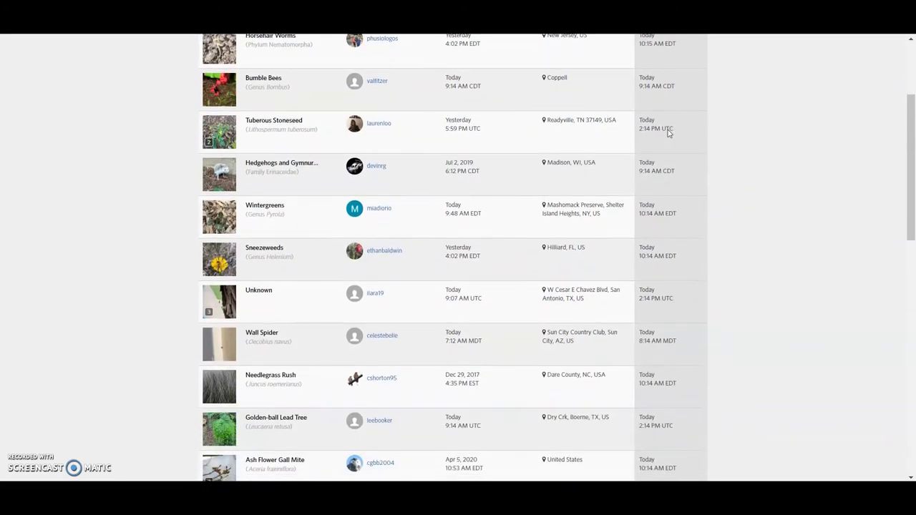
pyautogui.scroll(-1, 668, 133)
pyautogui.scroll(-3, 667, 130)
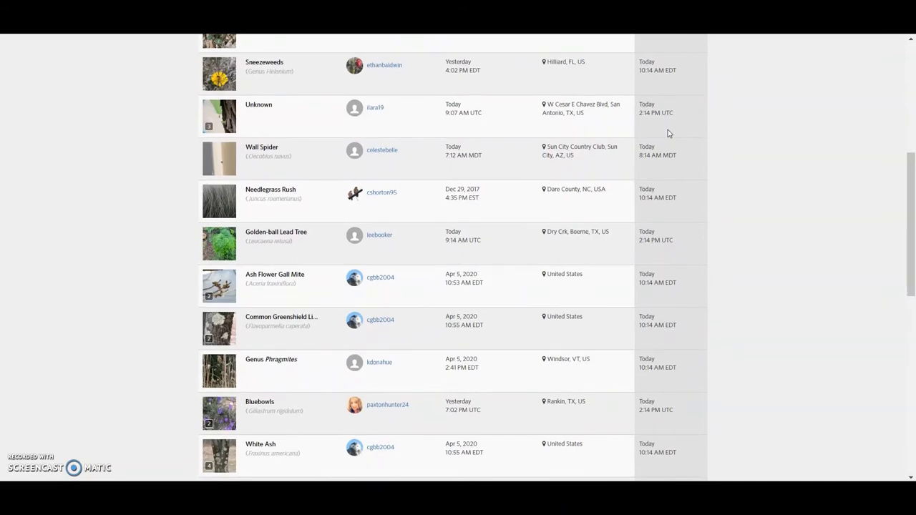
pyautogui.scroll(4, 667, 134)
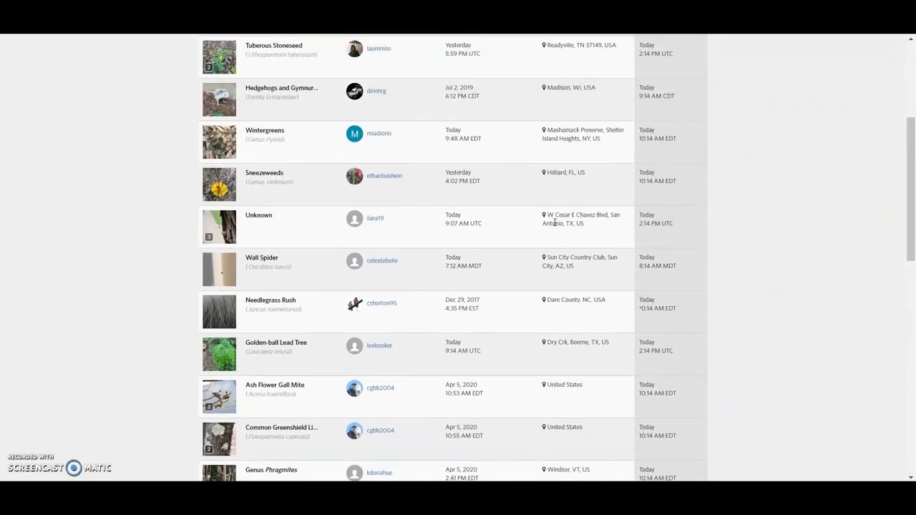
pyautogui.scroll(8, 466, 222)
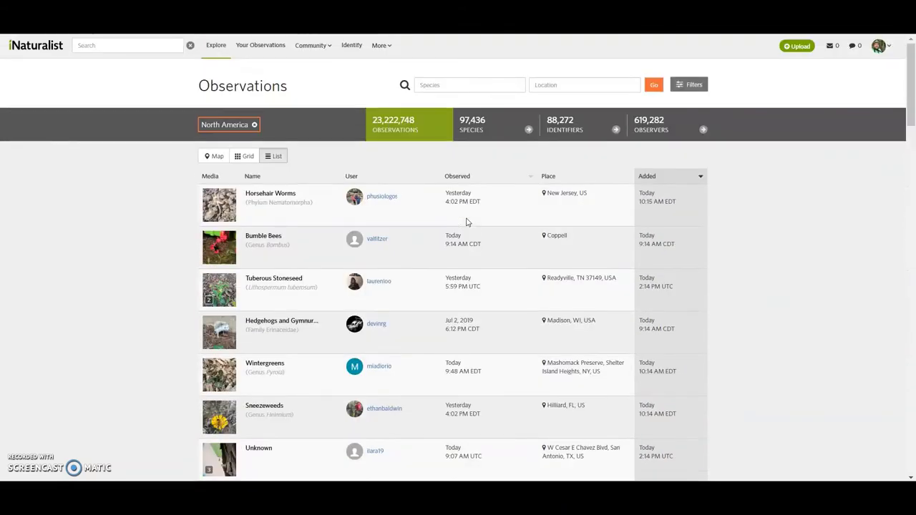
# Step: Switch the North America results to map view and zoom toward the Great Lakes over Indiana
pyautogui.click(244, 157)
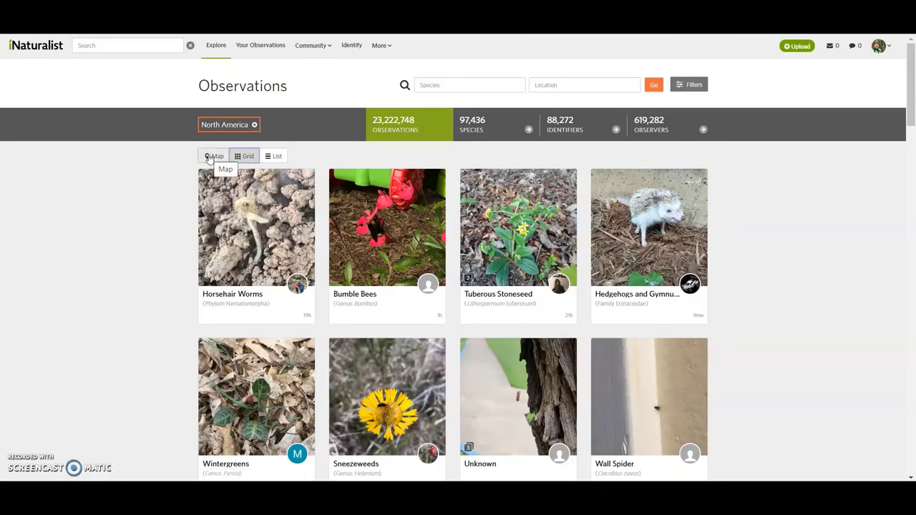
pyautogui.click(210, 157)
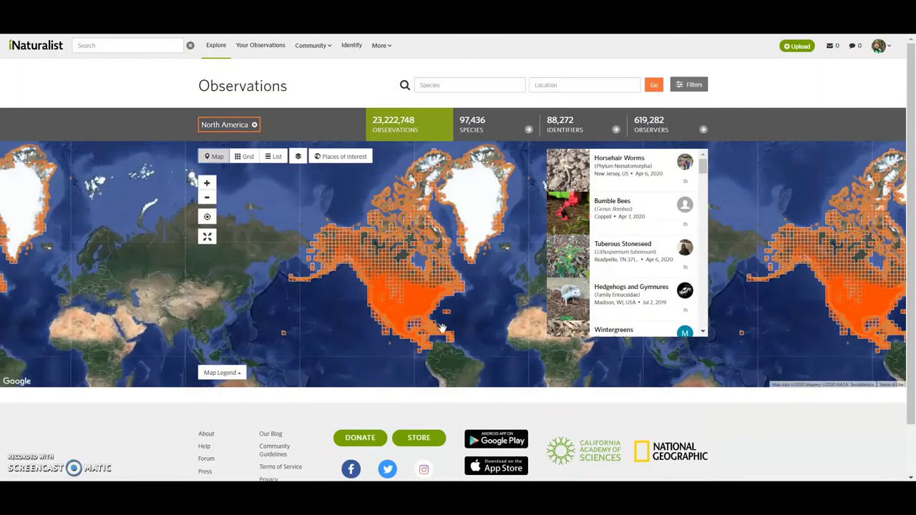
pyautogui.scroll(1, 422, 288)
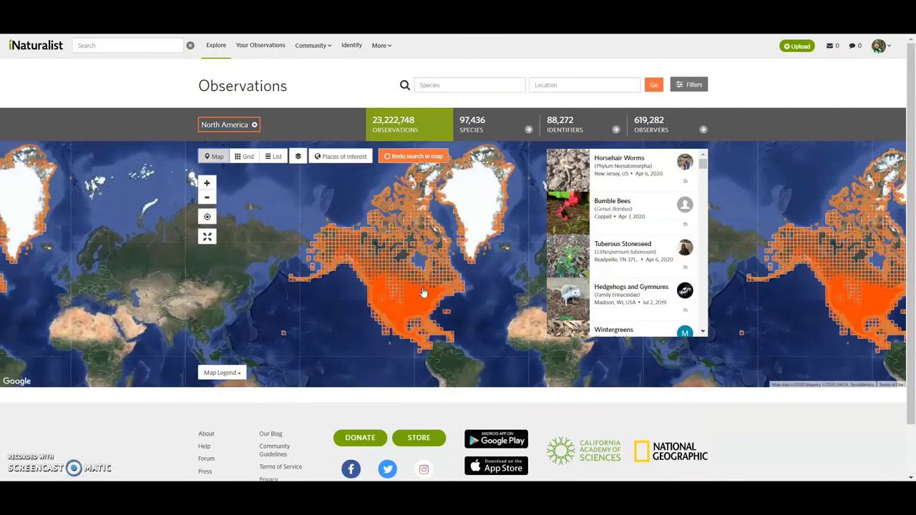
pyautogui.scroll(1, 422, 290)
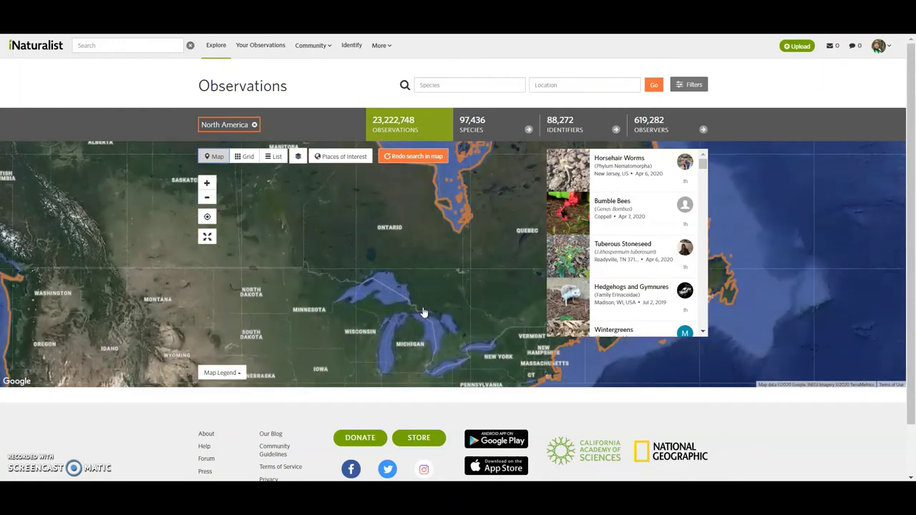
pyautogui.moveTo(422, 230); pyautogui.dragTo(422, 207)
pyautogui.scroll(1, 398, 292)
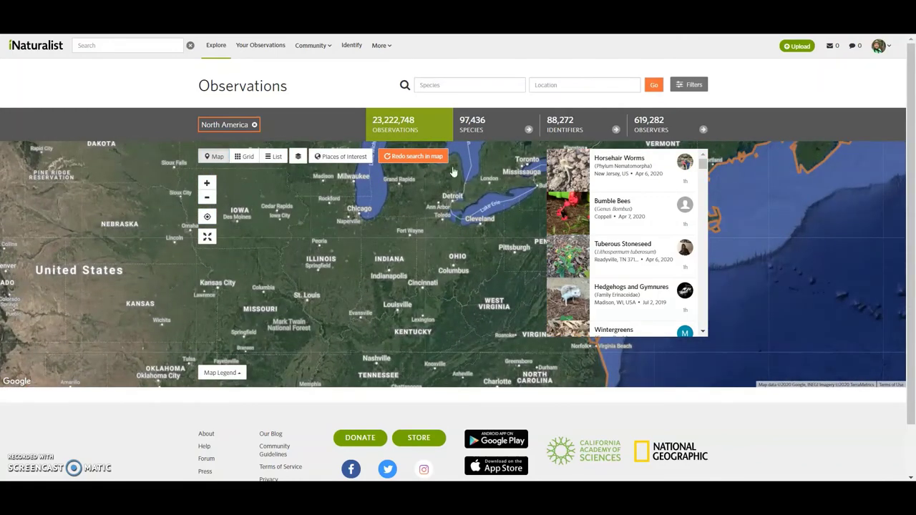
# Step: Redo the search within the map area (7,441,957 observations) and pan east toward Indiana
pyautogui.click(417, 157)
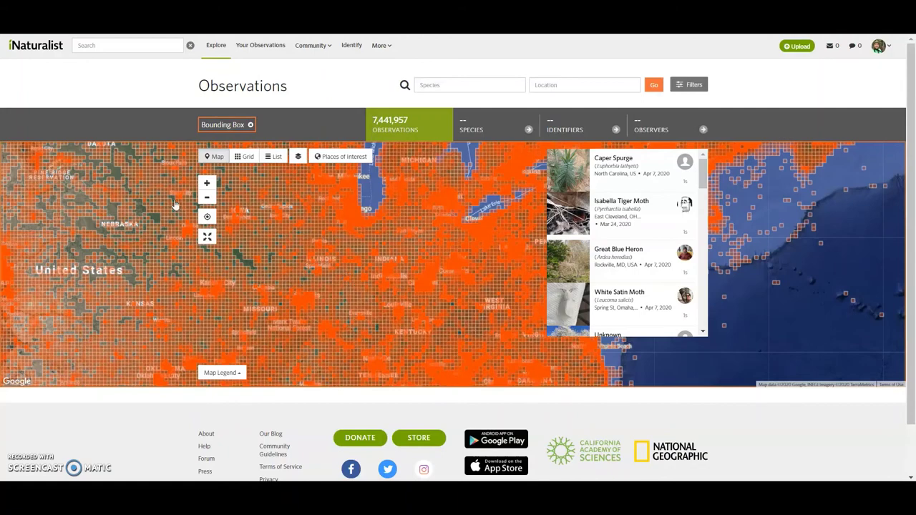
pyautogui.scroll(1, 166, 309)
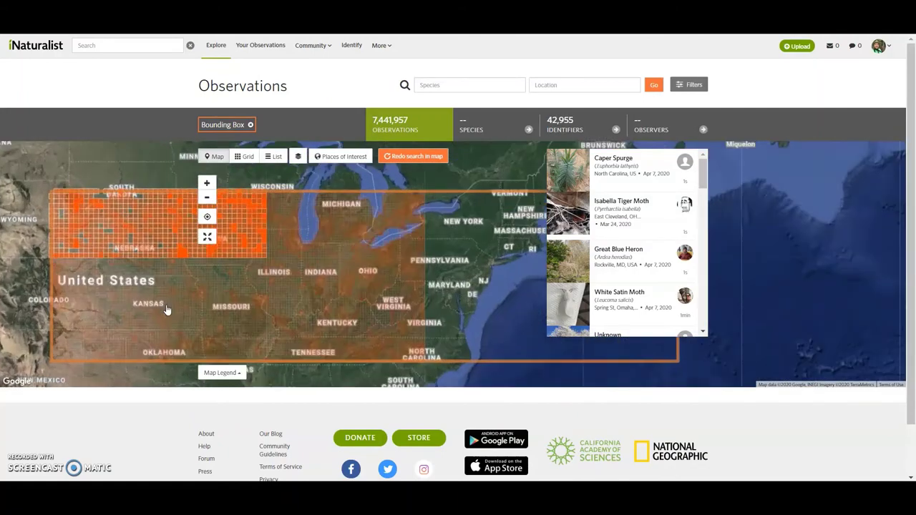
pyautogui.scroll(2, 272, 282)
pyautogui.moveTo(408, 255); pyautogui.dragTo(315, 272)
pyautogui.moveTo(450, 261); pyautogui.dragTo(409, 277)
pyautogui.moveTo(479, 263); pyautogui.dragTo(411, 275)
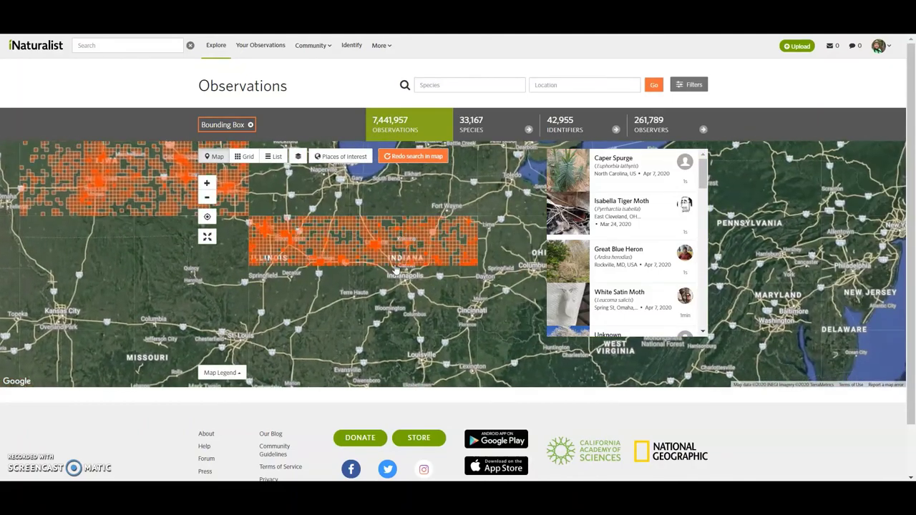
# Step: Zoom in and center the map on Indianapolis, heading toward Bloomington
pyautogui.scroll(1, 394, 269)
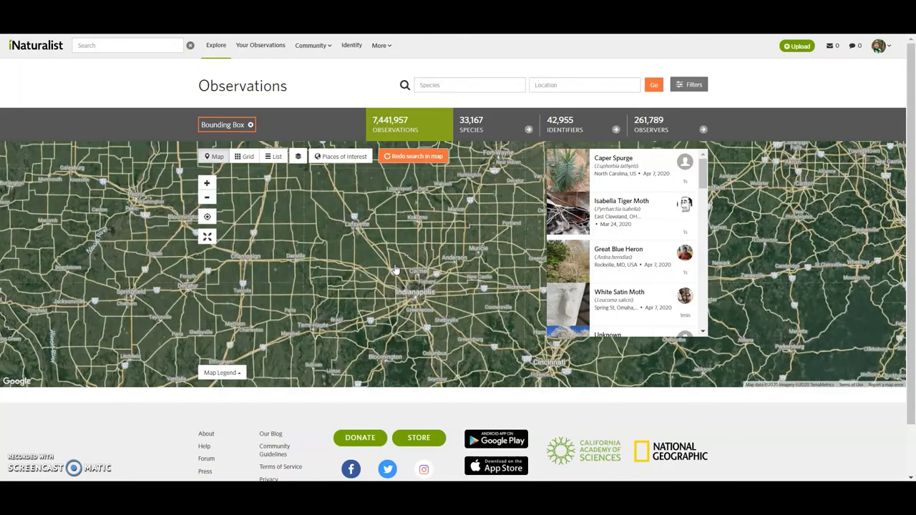
pyautogui.scroll(1, 395, 269)
pyautogui.moveTo(447, 291); pyautogui.dragTo(438, 250)
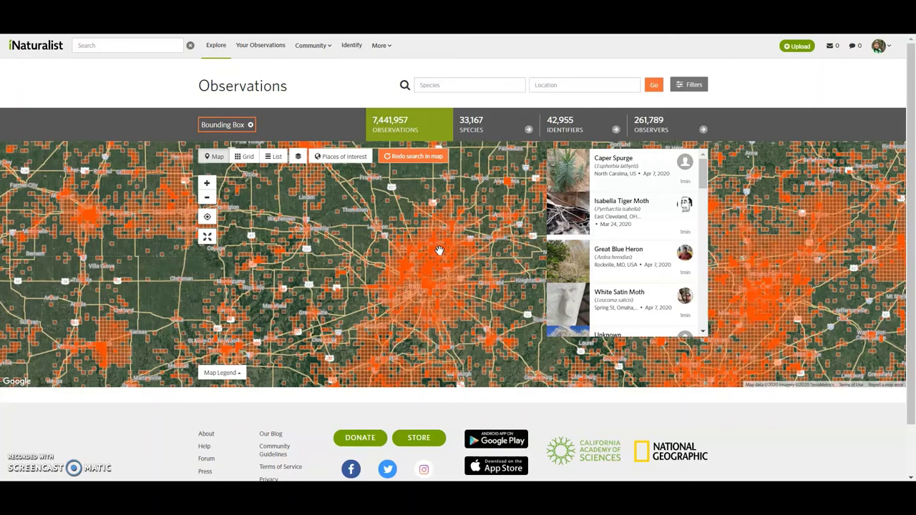
pyautogui.scroll(-1, 439, 251)
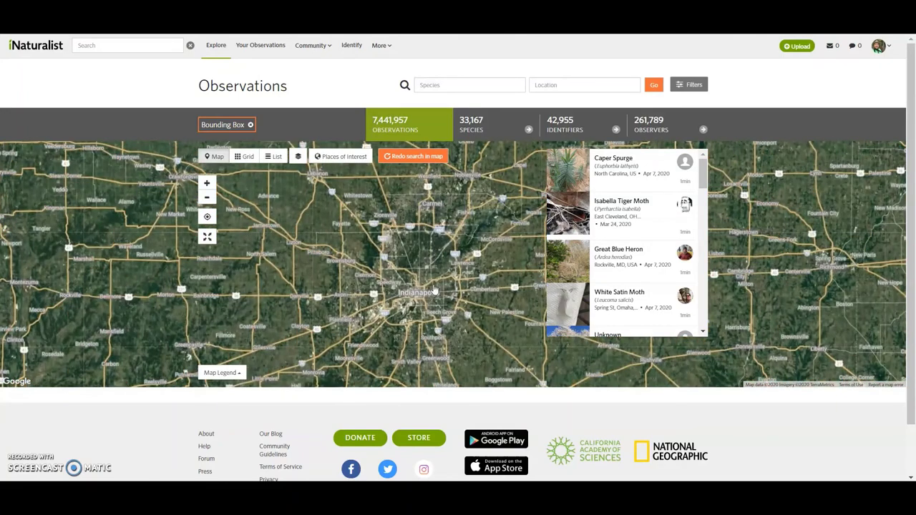
pyautogui.moveTo(436, 293); pyautogui.dragTo(518, 69)
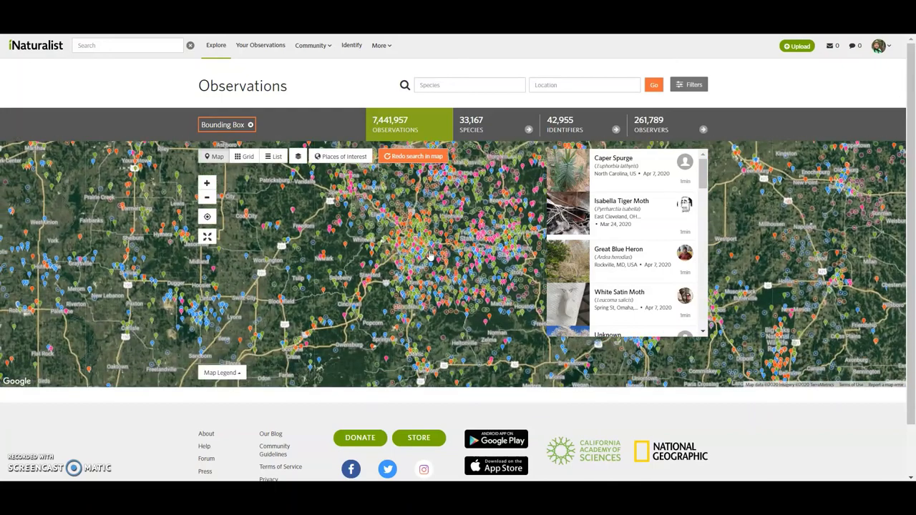
pyautogui.scroll(1, 429, 256)
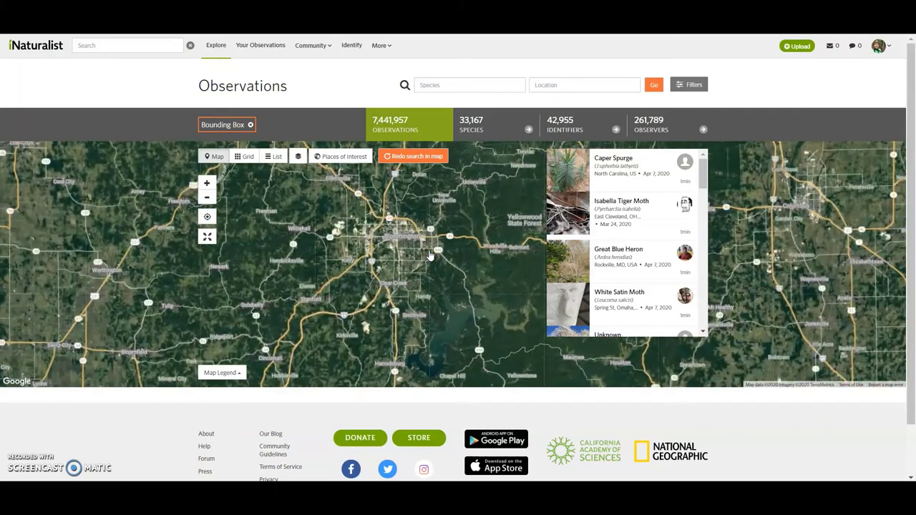
# Step: Resize the browser, recenter on Bloomington and rerun the map search for 7,748 observations
pyautogui.press('F11')
pyautogui.moveTo(737, 39); pyautogui.dragTo(447, 46)
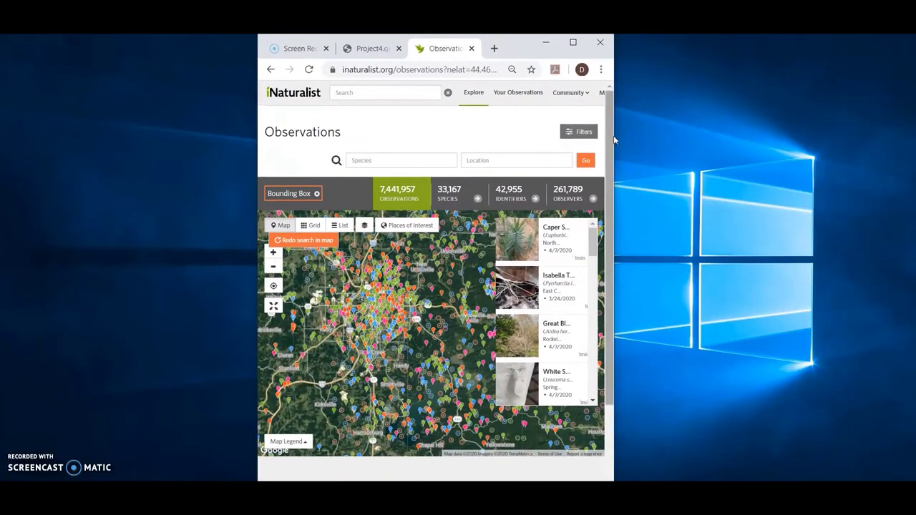
pyautogui.moveTo(614, 136); pyautogui.dragTo(556, 145)
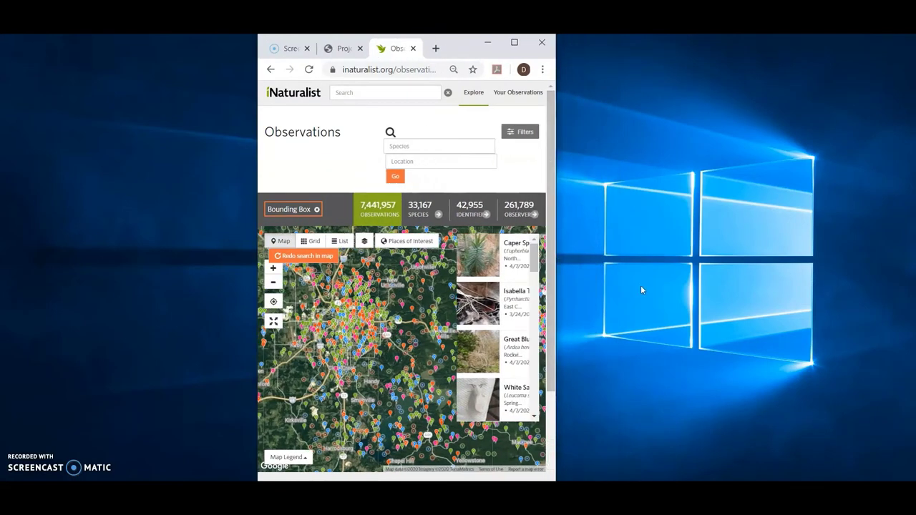
pyautogui.moveTo(369, 349); pyautogui.dragTo(413, 350)
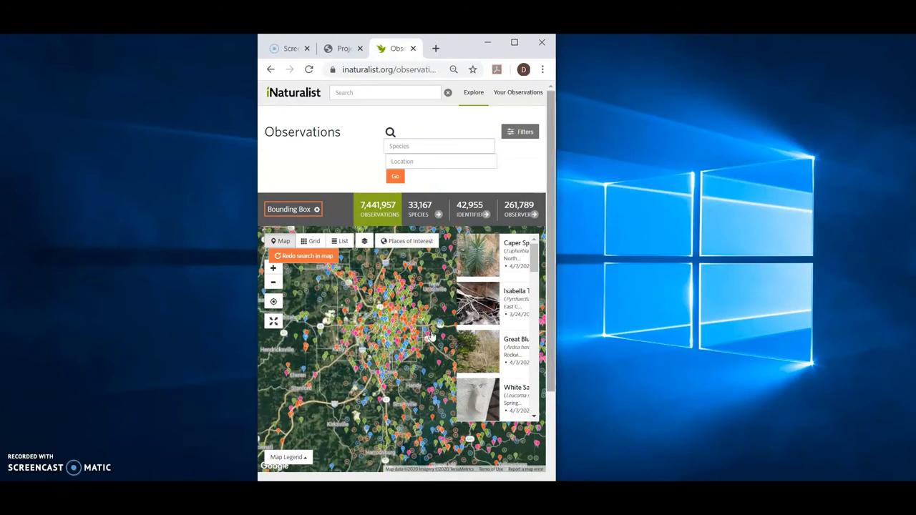
pyautogui.click(309, 257)
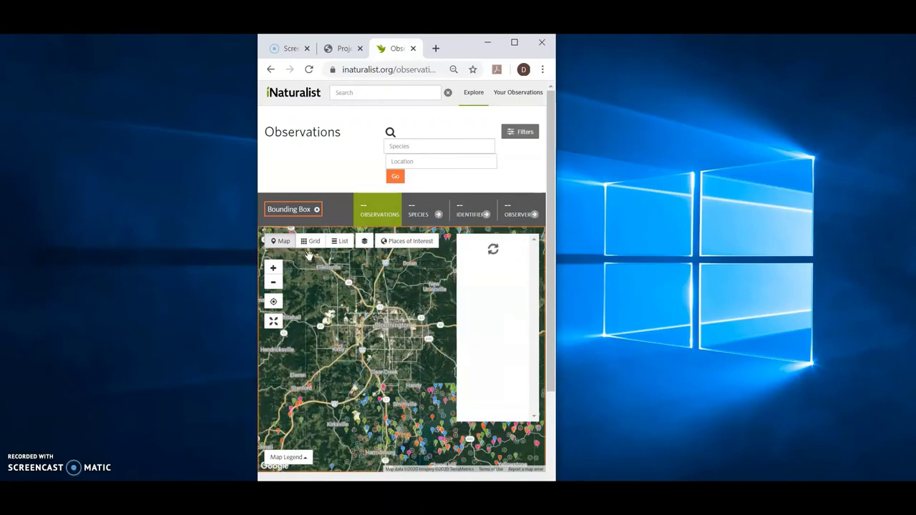
pyautogui.click(514, 42)
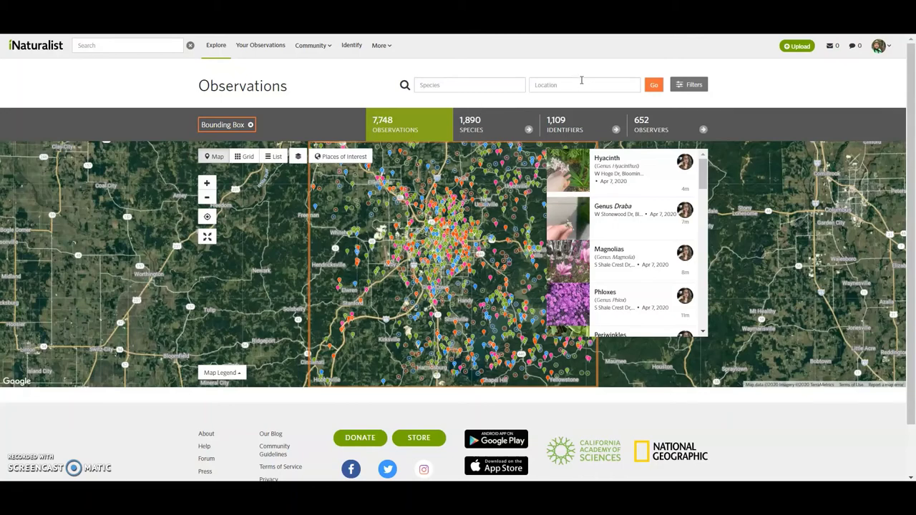
# Step: Set the location to Monroe County, IN, USA (7,701 observations) and pan across the county
pyautogui.click(581, 80)
pyautogui.write('morgan-monroe')
pyautogui.press('BackSpace')
pyautogui.press('BackSpace')
pyautogui.press('BackSpace')
pyautogui.press('BackSpace')
pyautogui.press('BackSpace')
pyautogui.press('BackSpace')
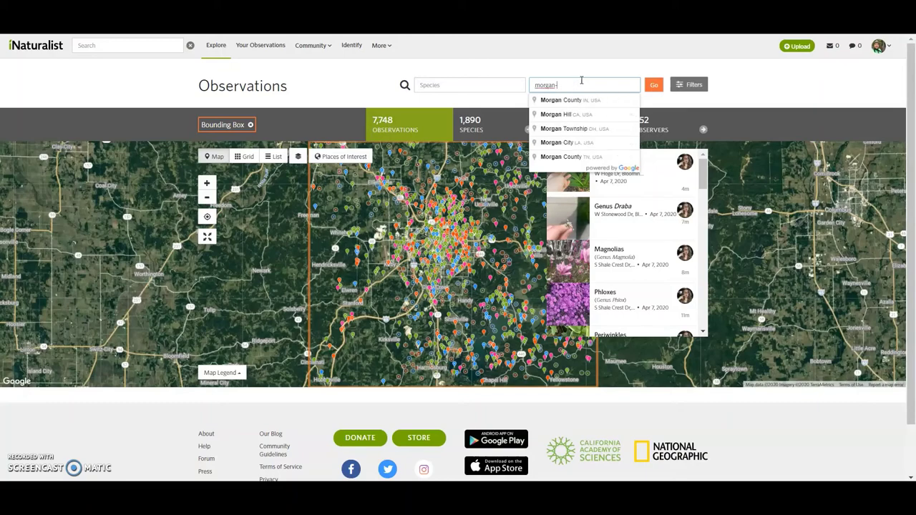
pyautogui.press('BackSpace')
pyautogui.press('BackSpace')
pyautogui.press('BackSpace')
pyautogui.press('BackSpace')
pyautogui.press('BackSpace')
pyautogui.press('BackSpace')
pyautogui.press('BackSpace')
pyautogui.write('monroe ou')
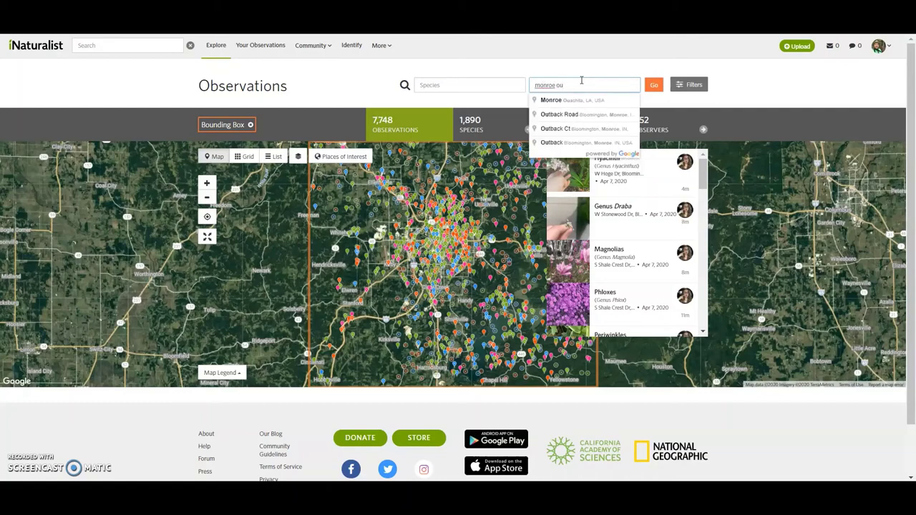
pyautogui.press('BackSpace')
pyautogui.press('BackSpace')
pyautogui.write('cou')
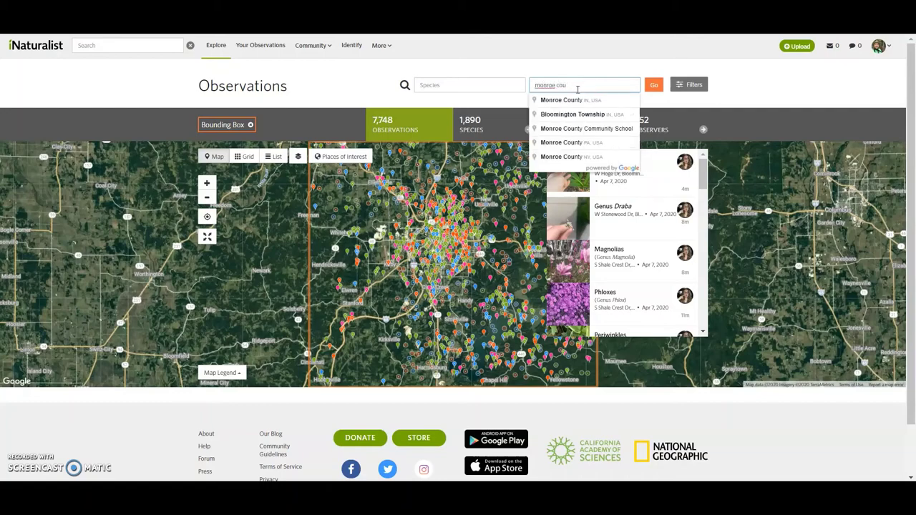
pyautogui.click(570, 102)
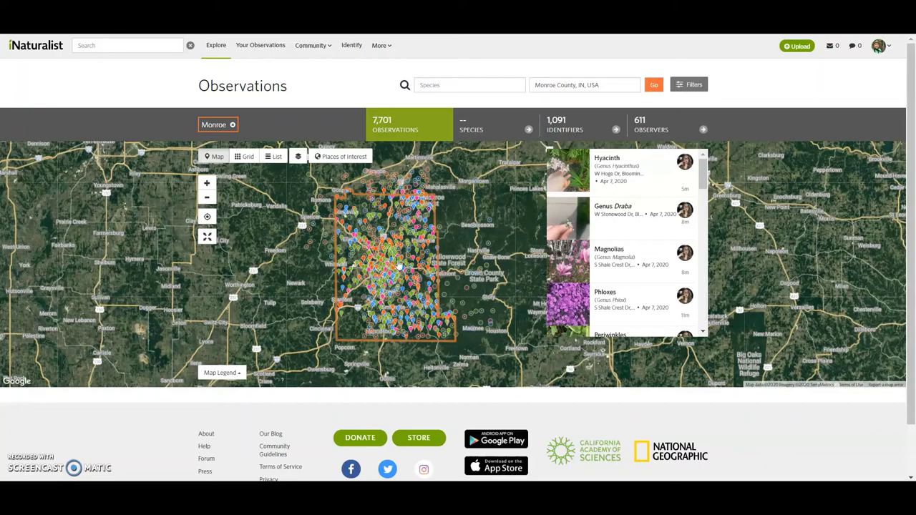
pyautogui.scroll(3, 398, 264)
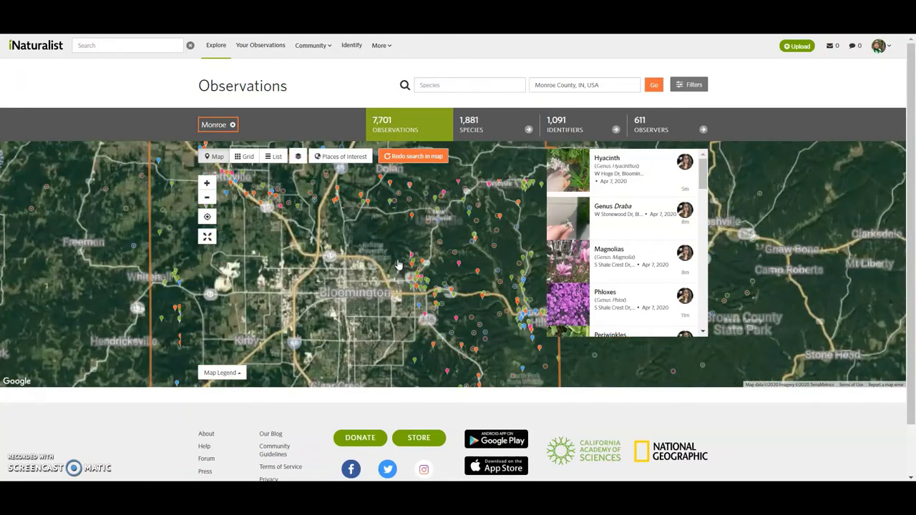
pyautogui.moveTo(423, 226); pyautogui.dragTo(425, 336)
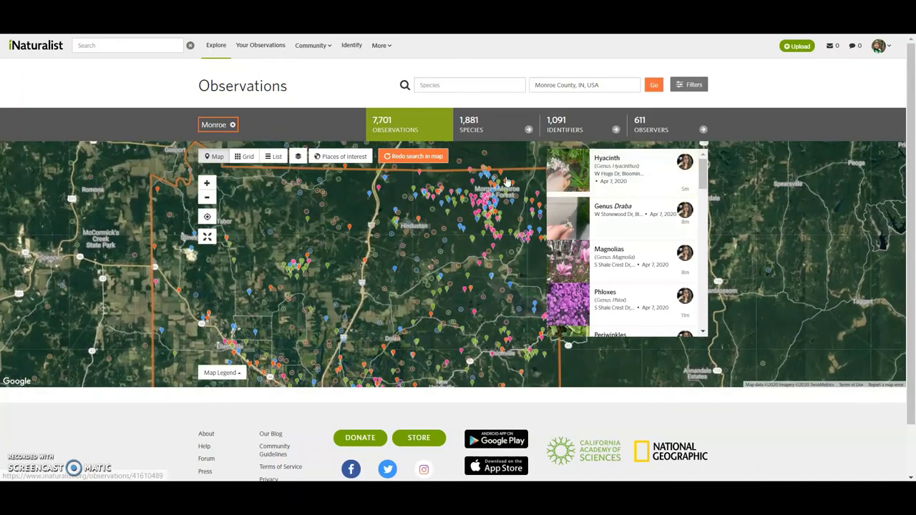
# Step: Pick Muscatatuck National Wildlife Refuge from Places of Interest and center it on the map
pyautogui.click(362, 158)
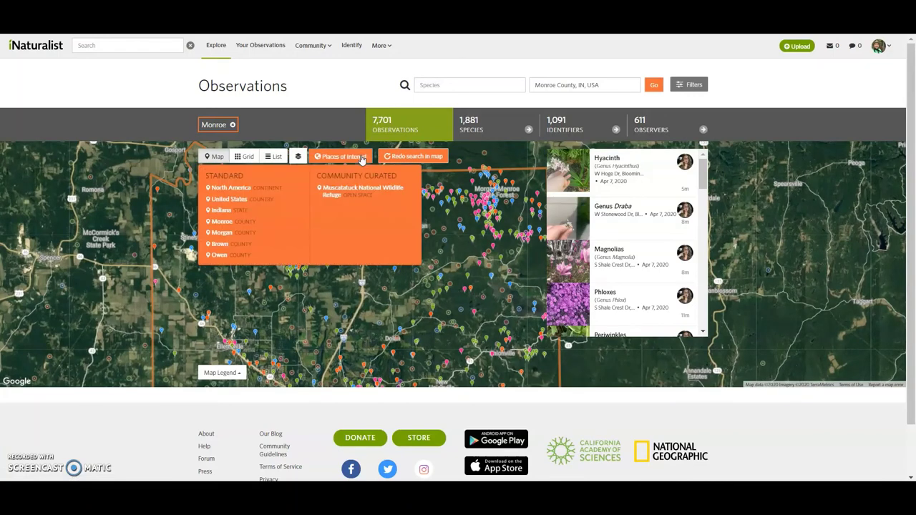
pyautogui.click(365, 191)
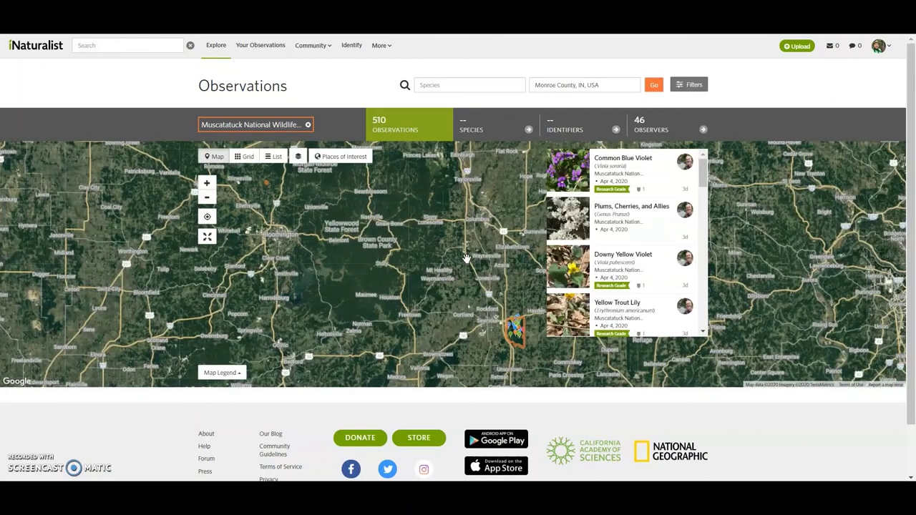
pyautogui.moveTo(471, 309); pyautogui.dragTo(396, 274)
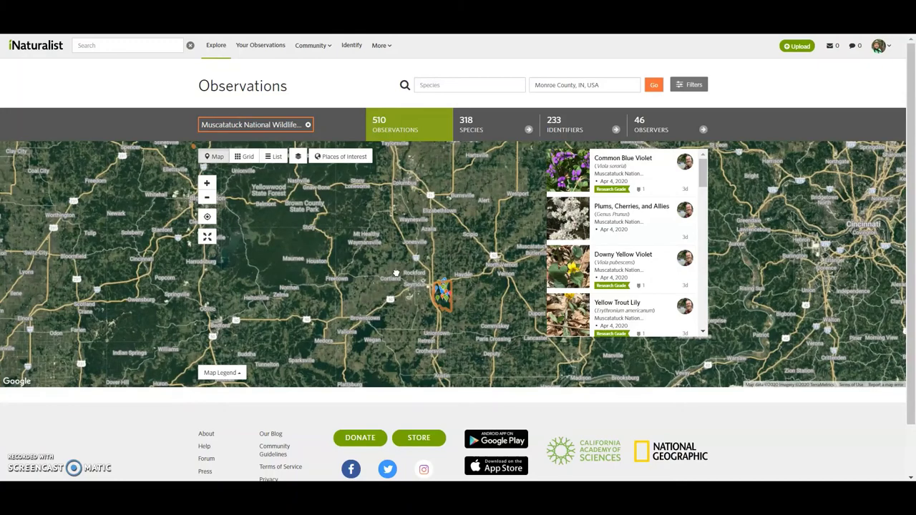
pyautogui.scroll(1, 397, 274)
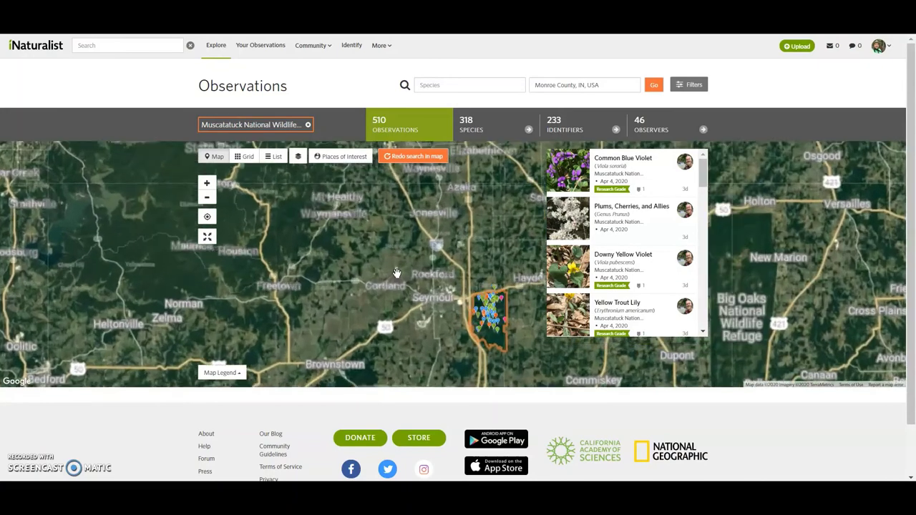
pyautogui.scroll(-2, 397, 274)
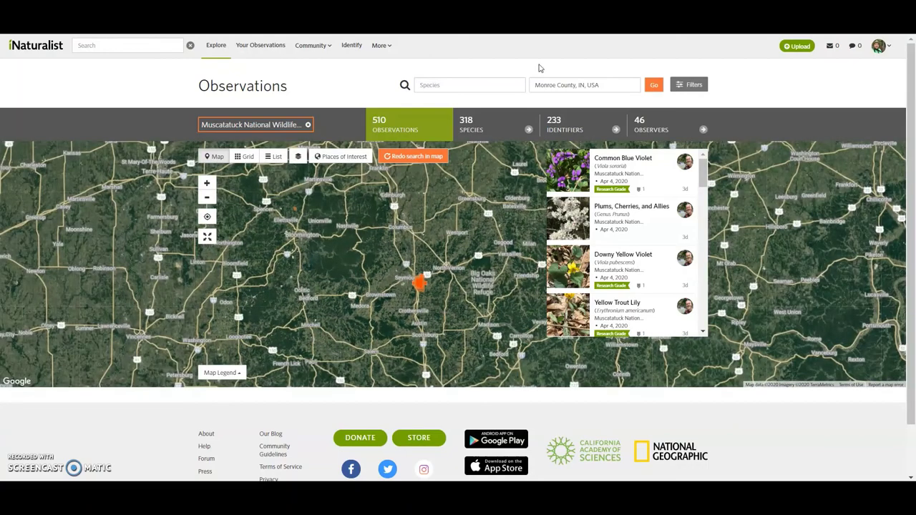
# Step: Open the Filters panel and expand More Filters to reveal person, project and place options
pyautogui.click(613, 83)
pyautogui.click(691, 85)
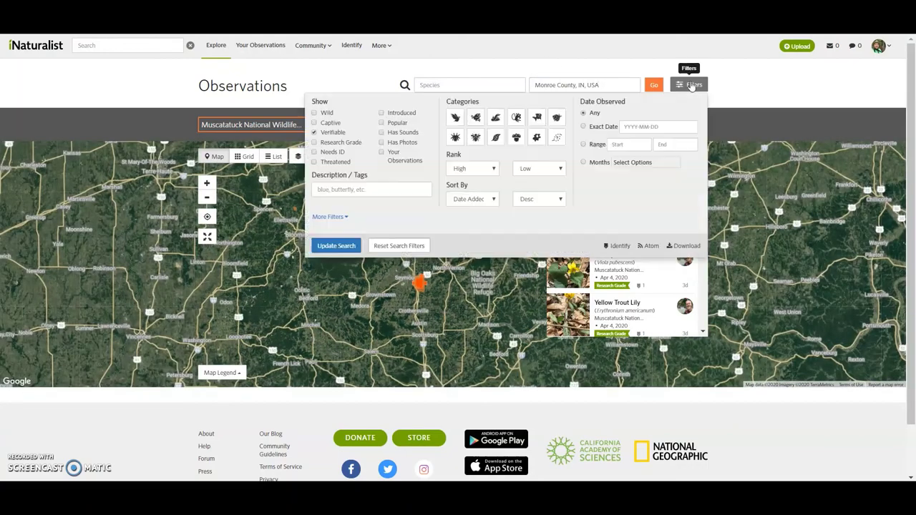
pyautogui.click(339, 217)
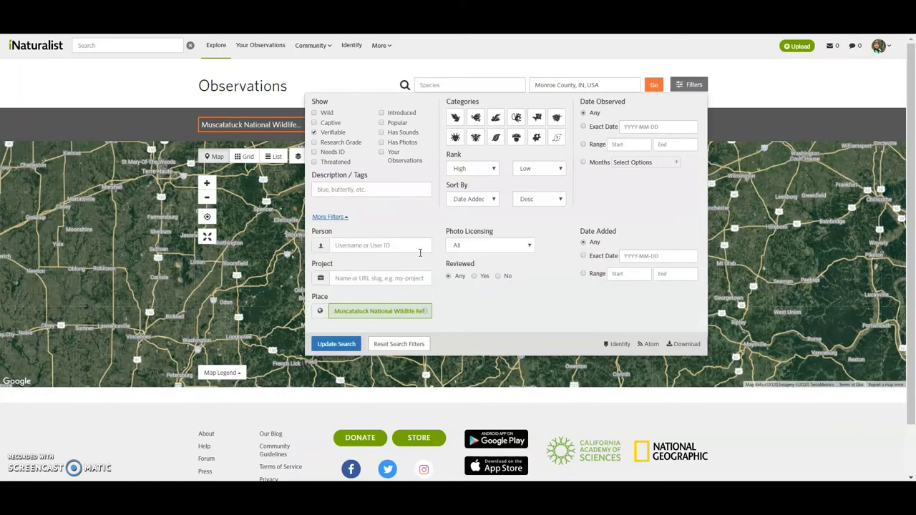